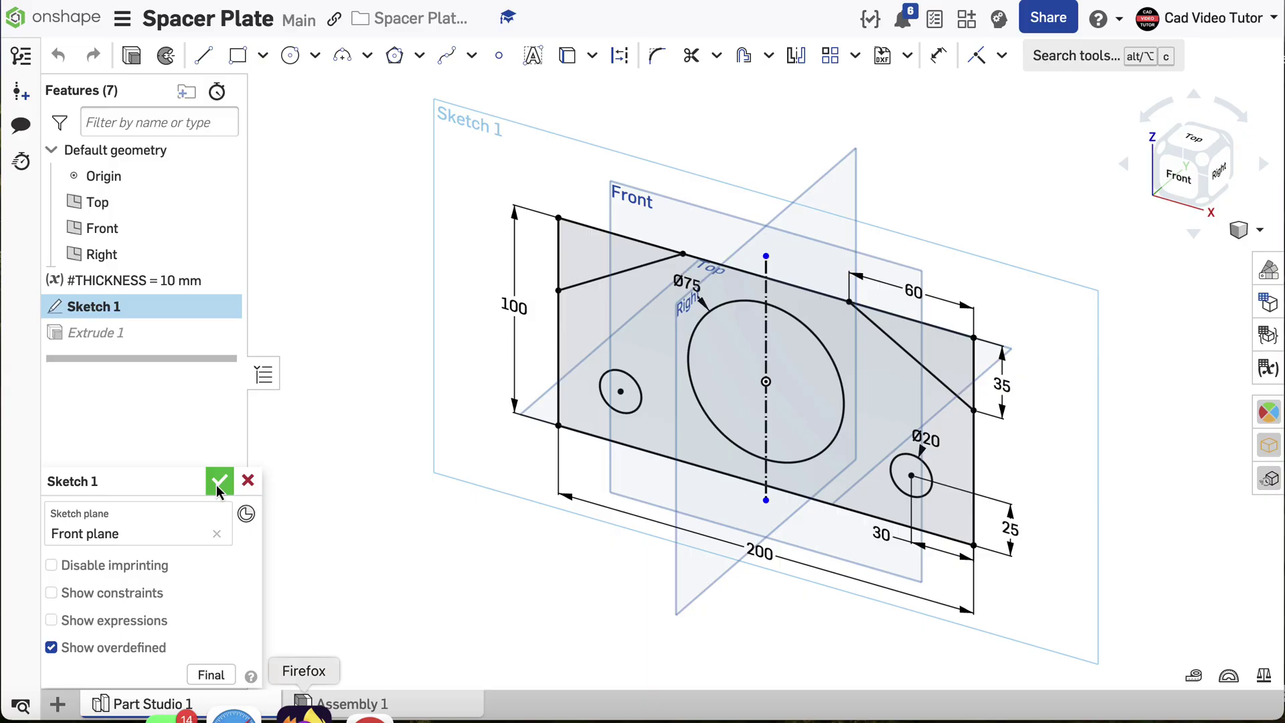
Accept the plate sketch, hide the planes, and confirm #THICKNESS drives Extrude 1's depth.
{"action": "left_click", "coordinate": [218, 481]}
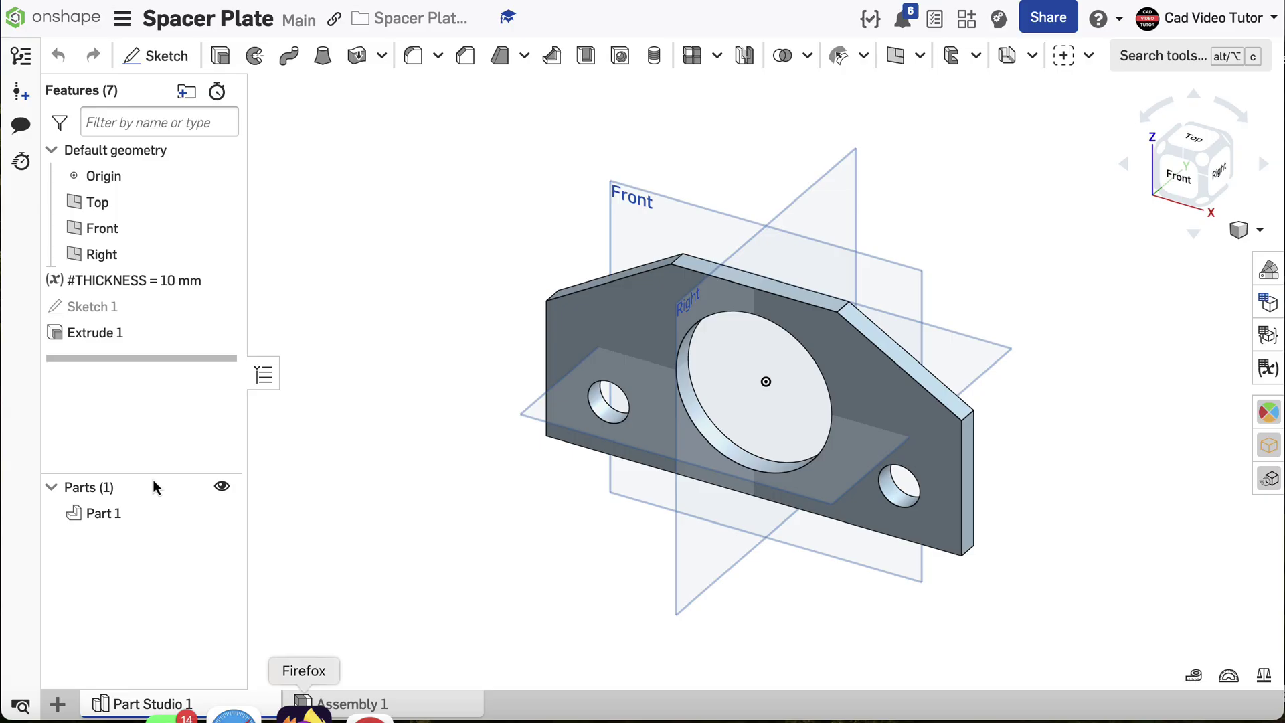
{"action": "key", "text": "p"}
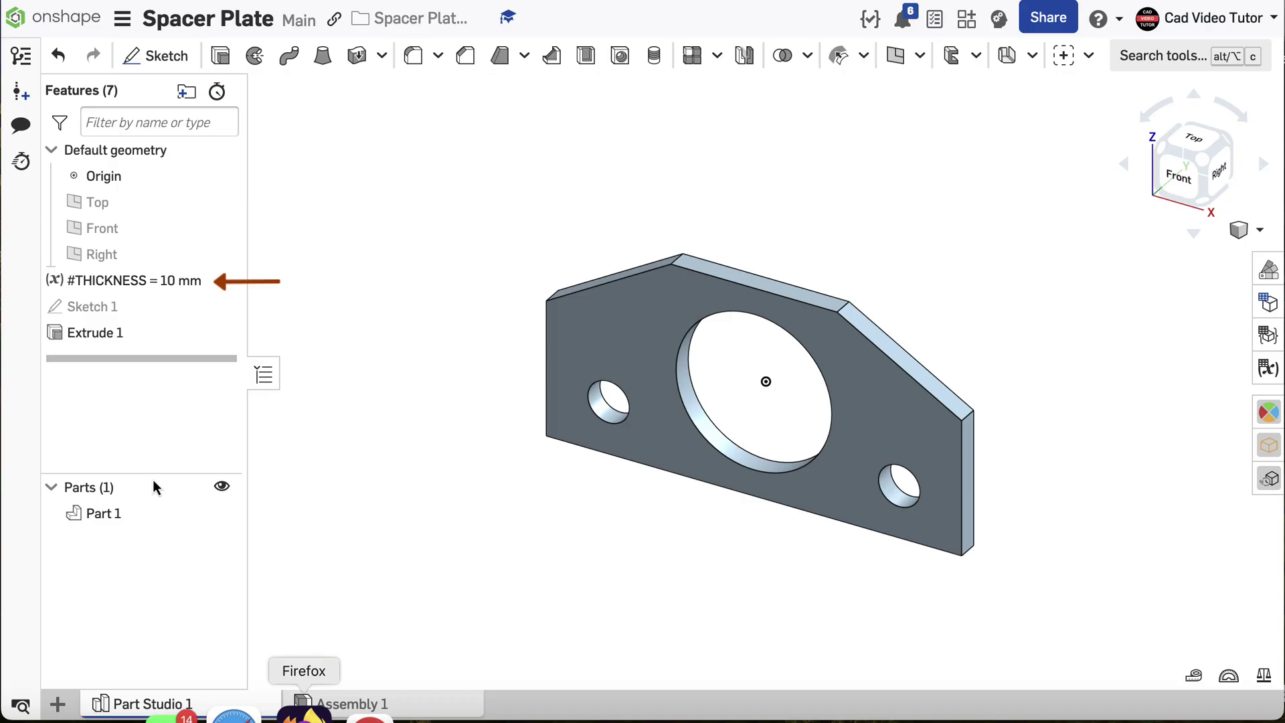
{"action": "double_click", "coordinate": [134, 280]}
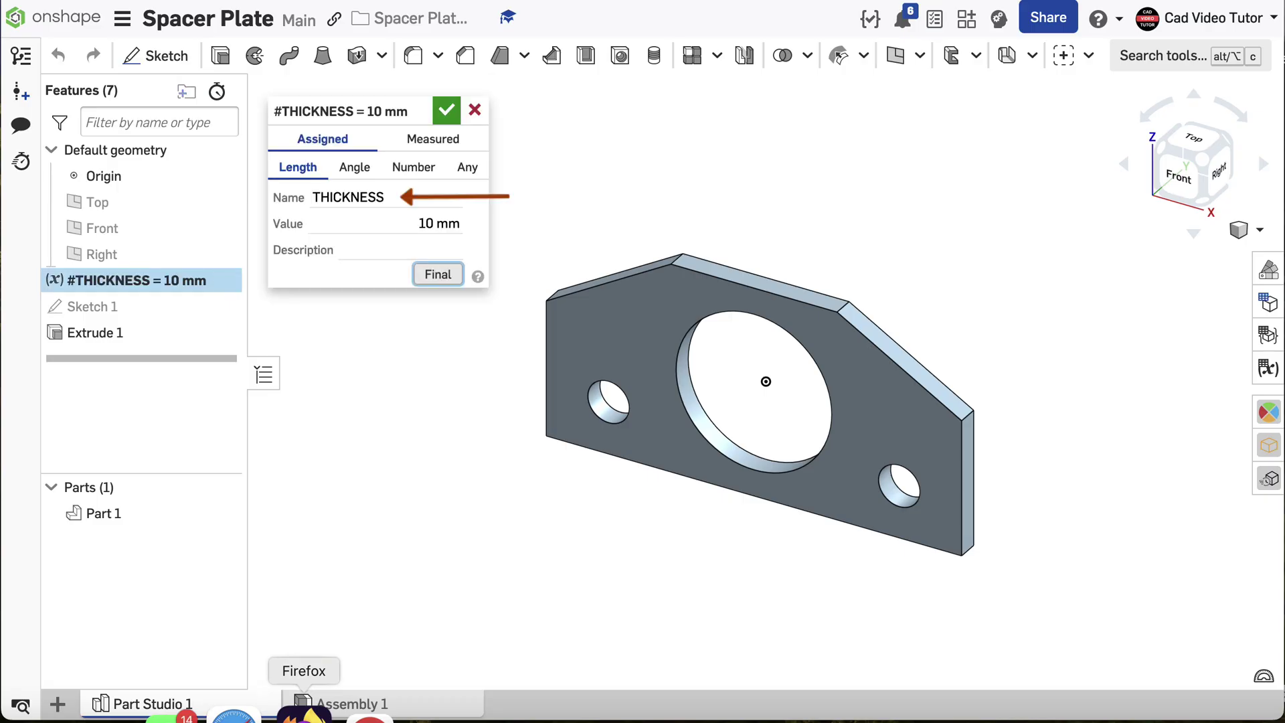
{"action": "key", "text": "Return"}
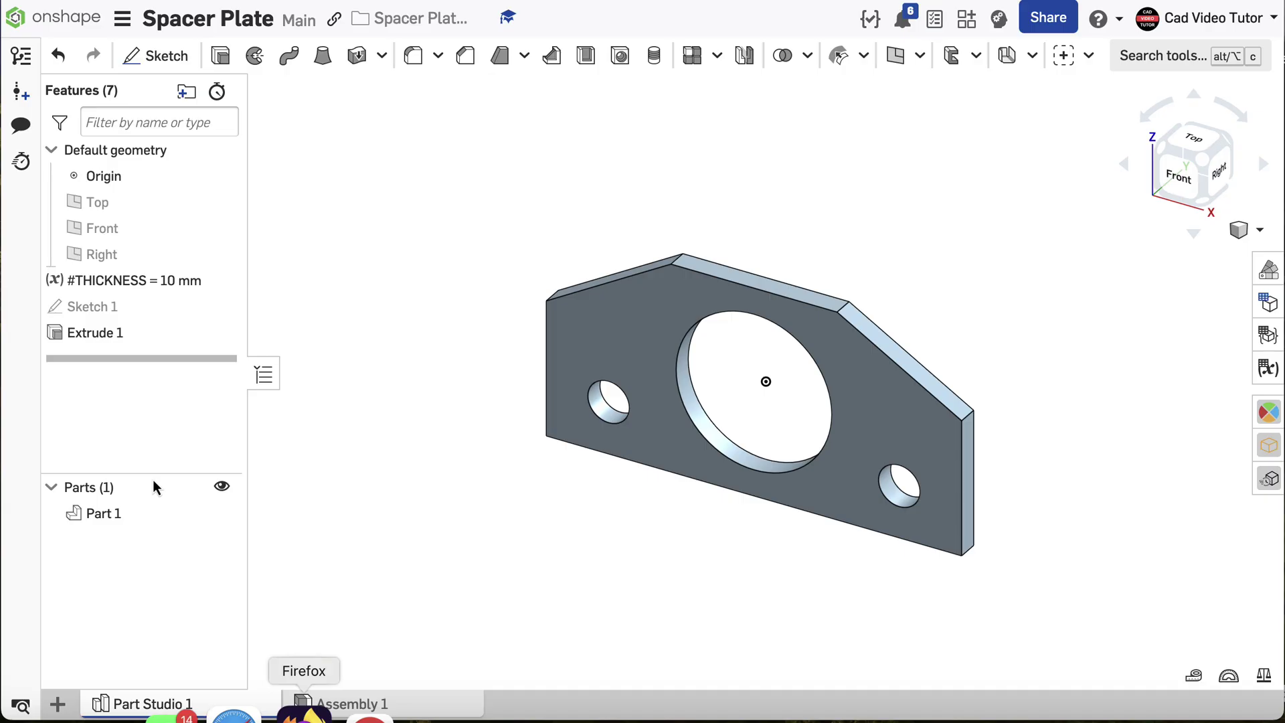
{"action": "double_click", "coordinate": [95, 332]}
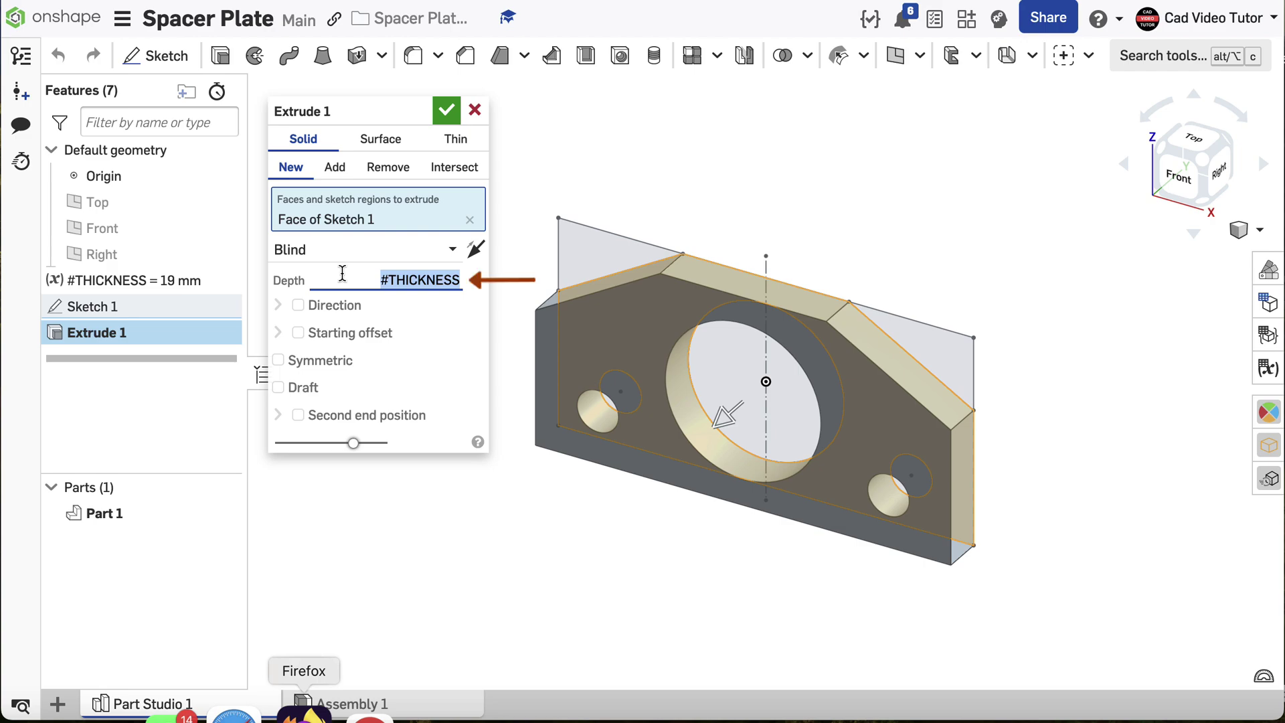
{"action": "key", "text": "Return"}
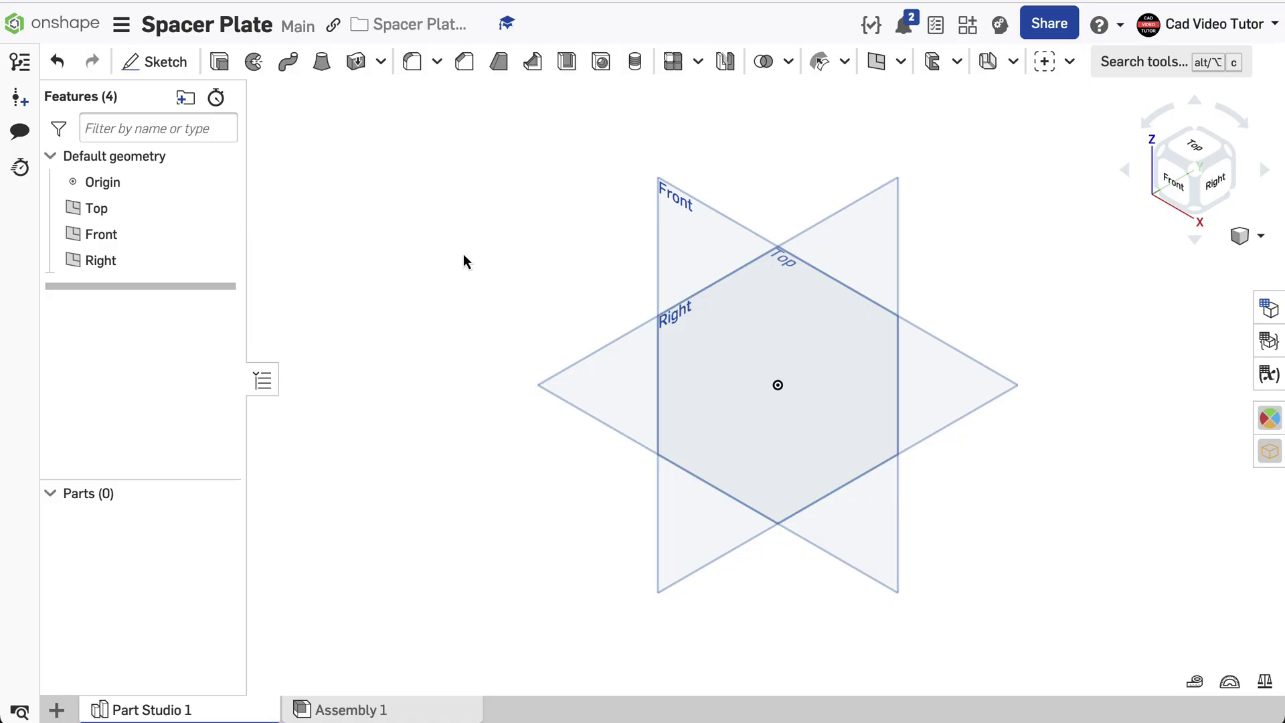
Keep workspace units at Millimeter for length and Kilogram for mass, then start a sketch.
{"action": "left_click", "coordinate": [121, 25]}
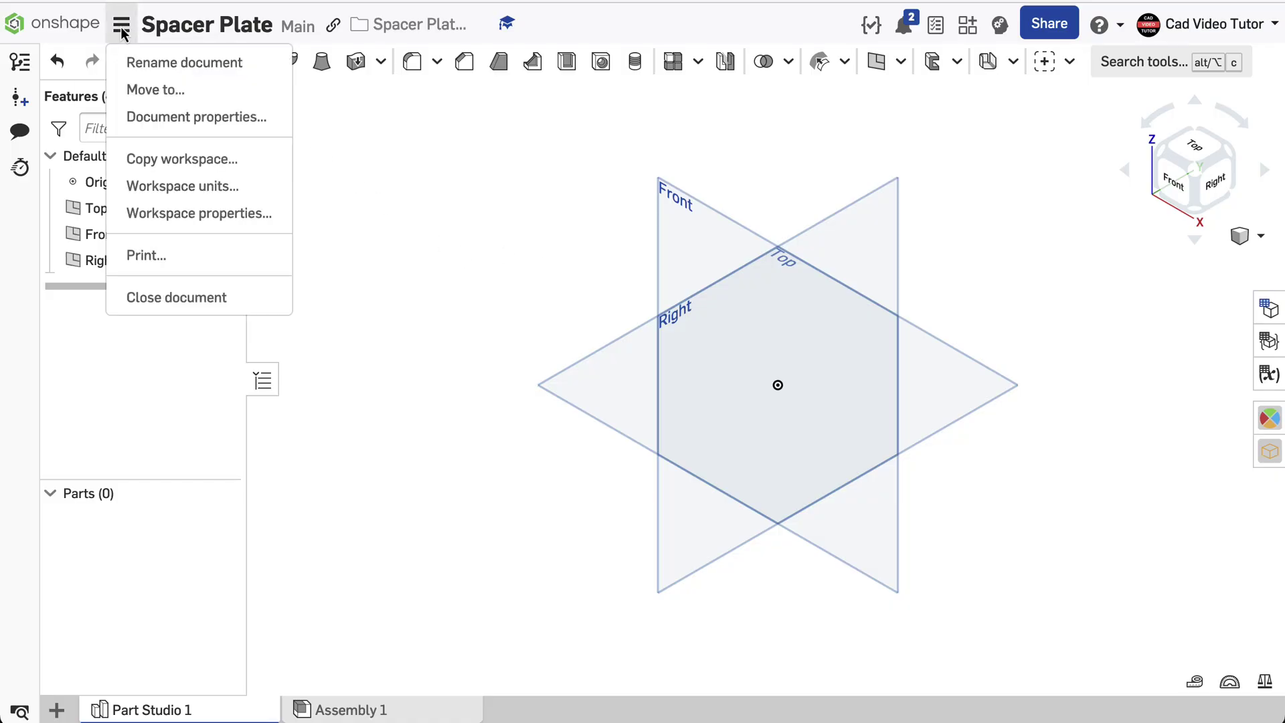
{"action": "left_click", "coordinate": [137, 186]}
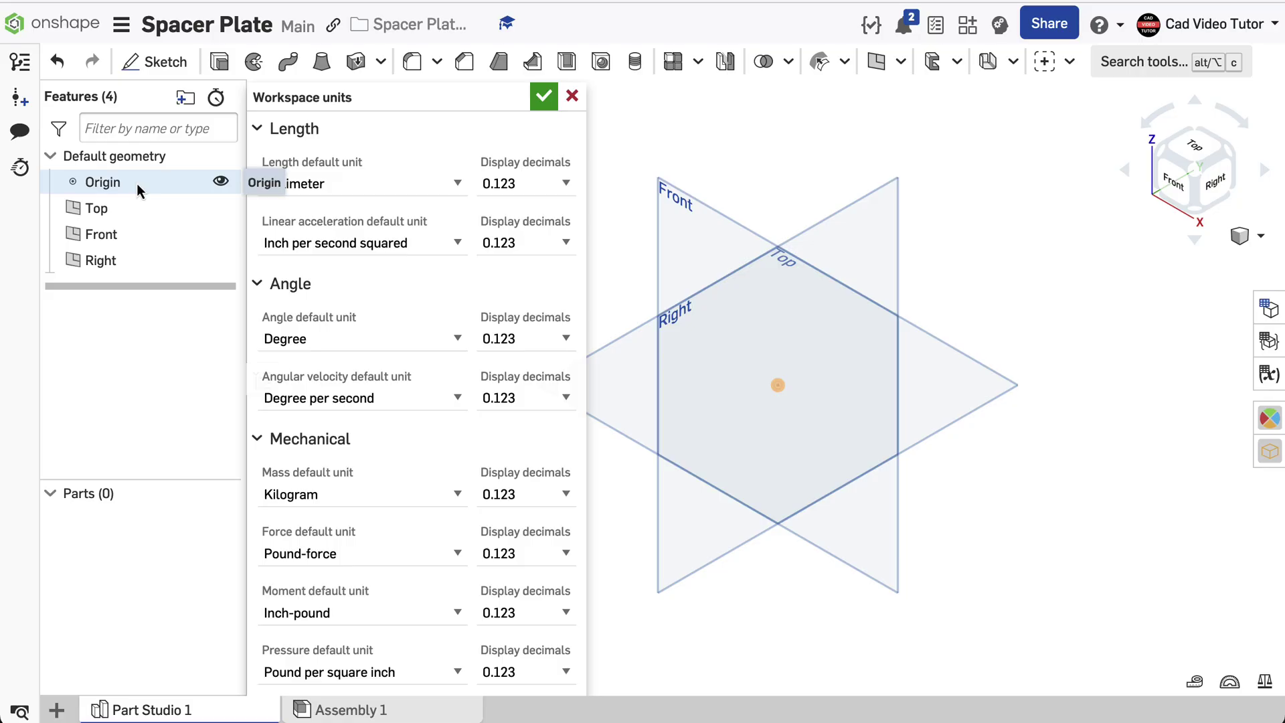
{"action": "left_click", "coordinate": [458, 184]}
{"action": "left_click", "coordinate": [459, 189]}
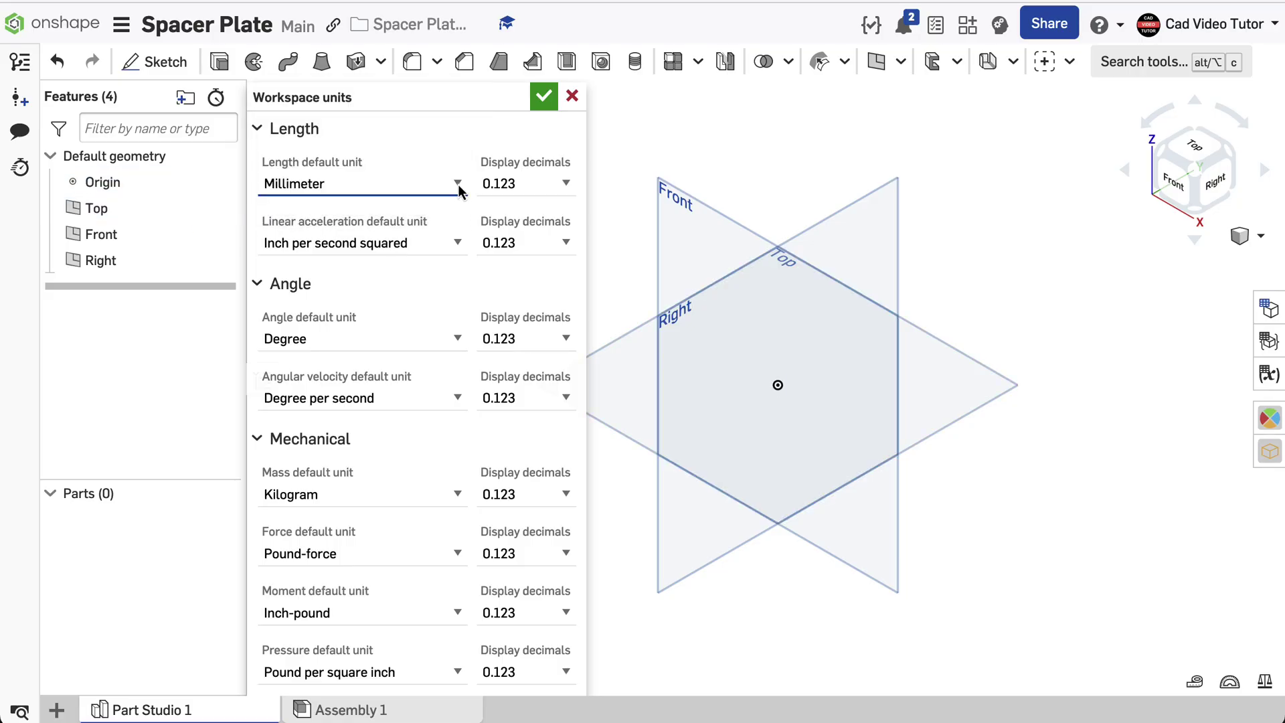
{"action": "left_click", "coordinate": [452, 500]}
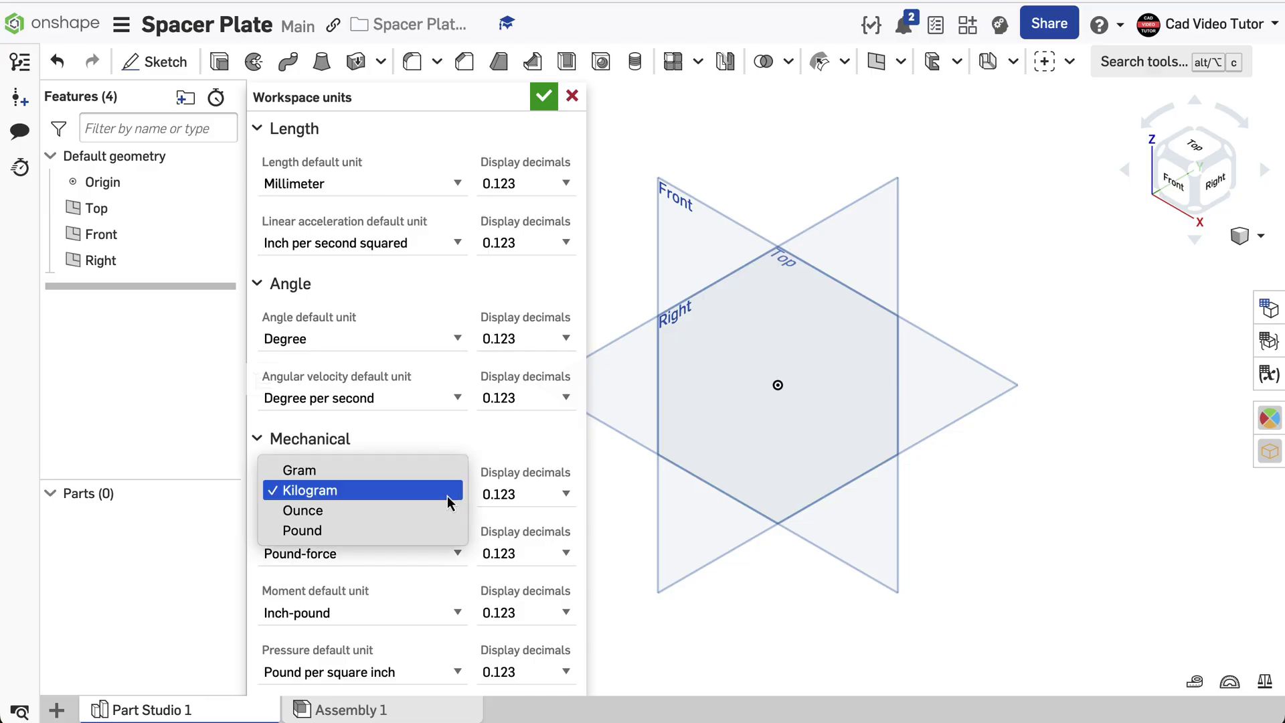
{"action": "left_click", "coordinate": [451, 493]}
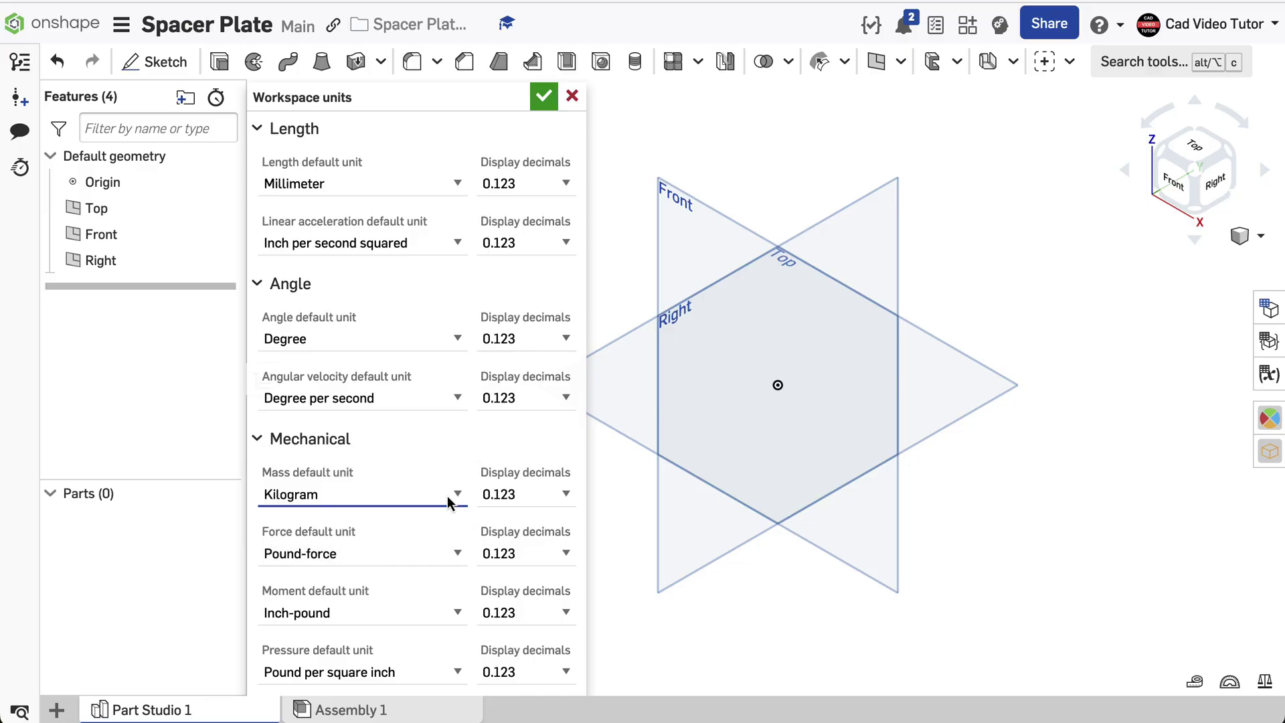
{"action": "left_click", "coordinate": [541, 100]}
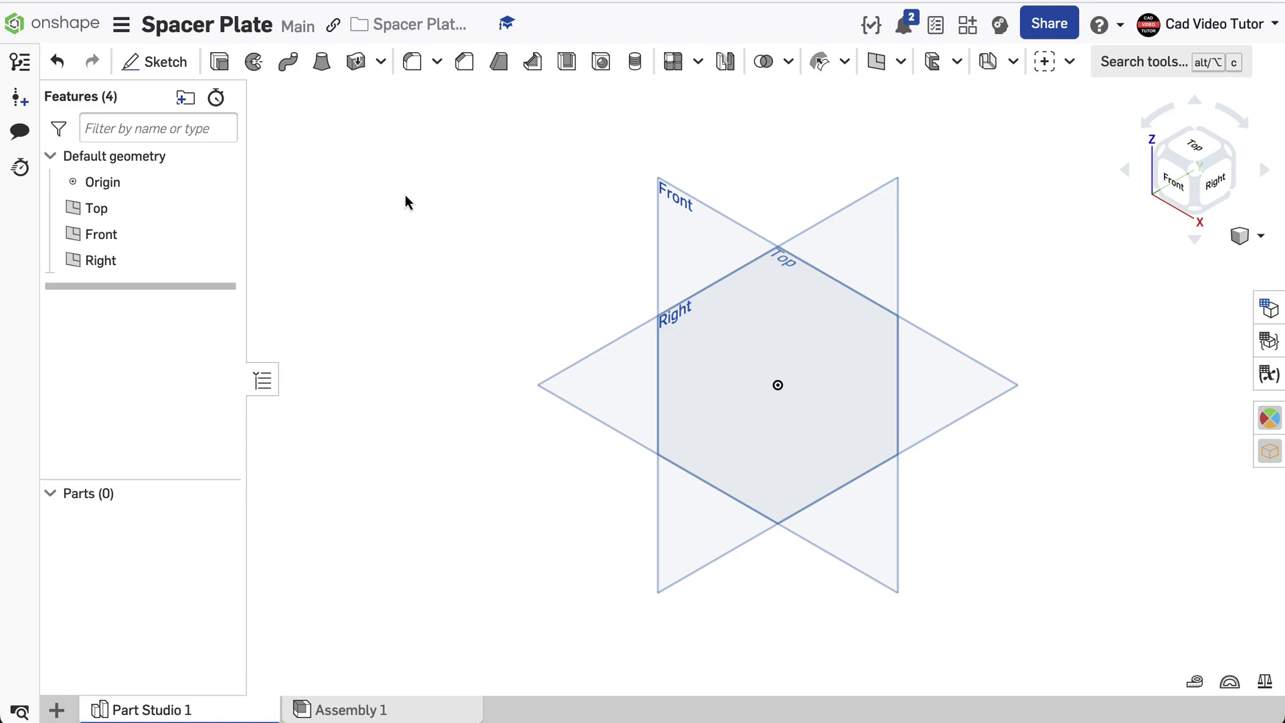
{"action": "left_click", "coordinate": [182, 63]}
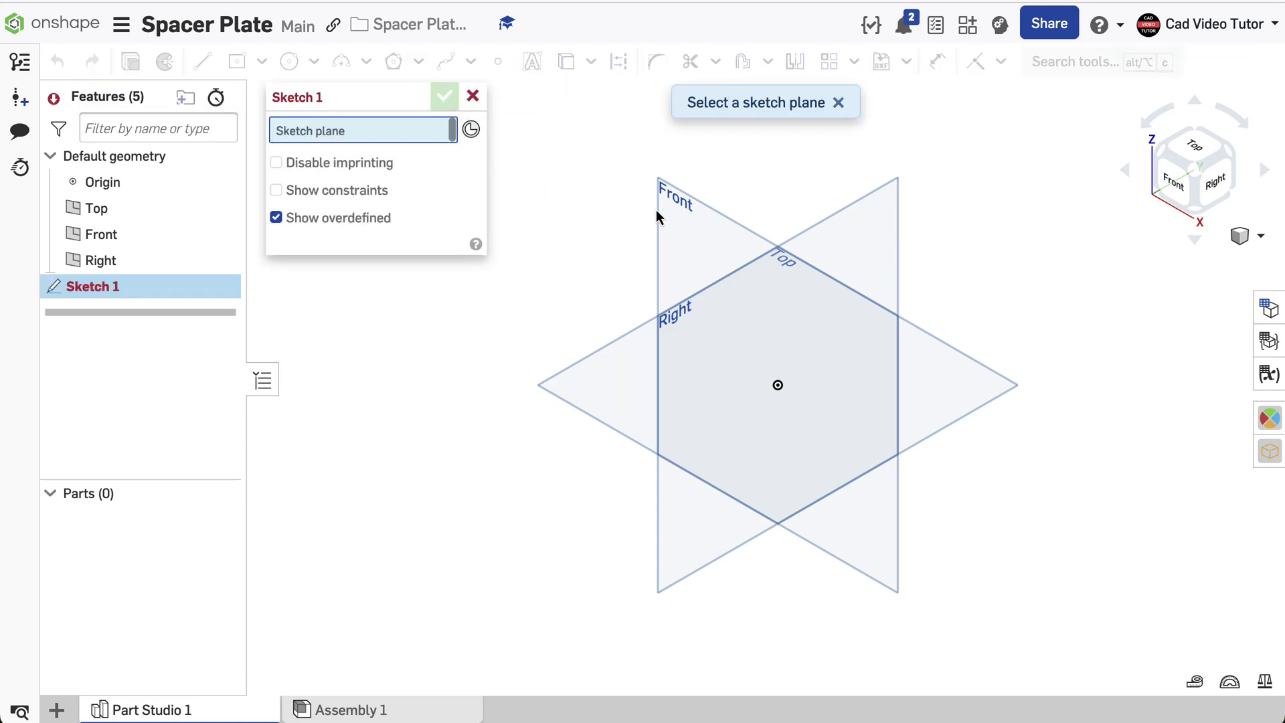
Place the sketch on the Front plane, view it face-on, and hide the planes.
{"action": "left_click", "coordinate": [679, 216]}
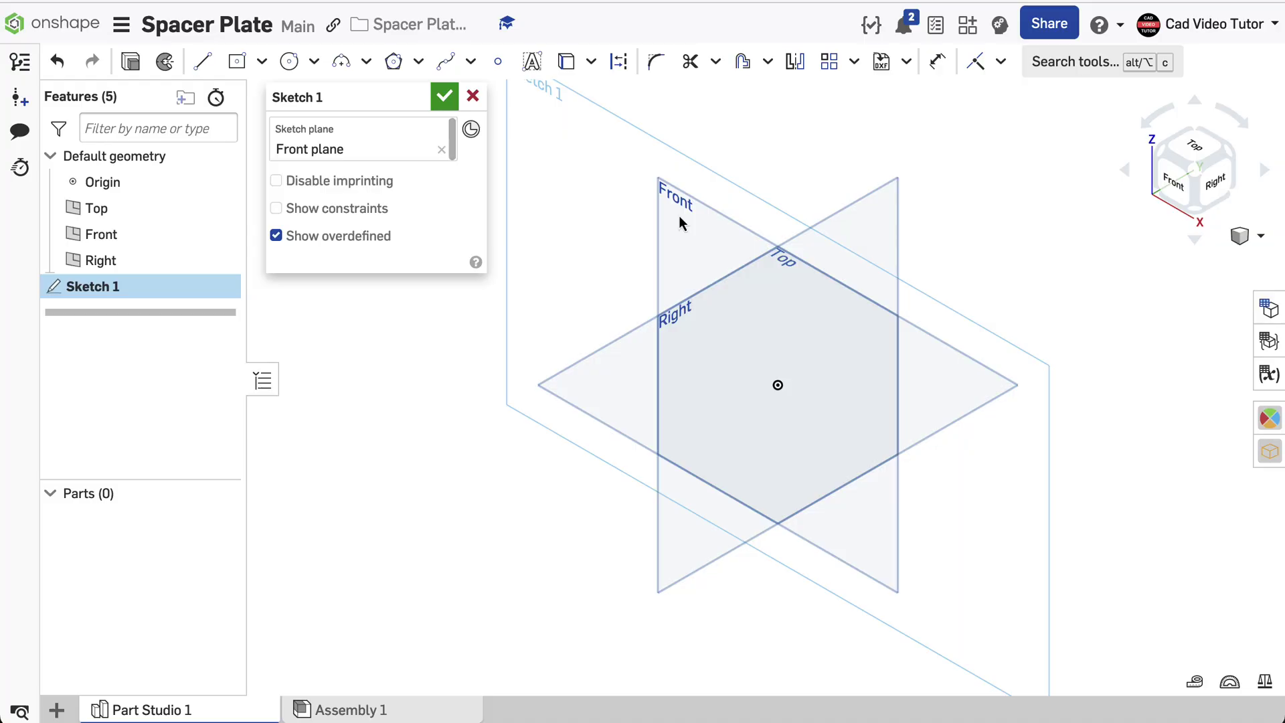
{"action": "key", "text": "n"}
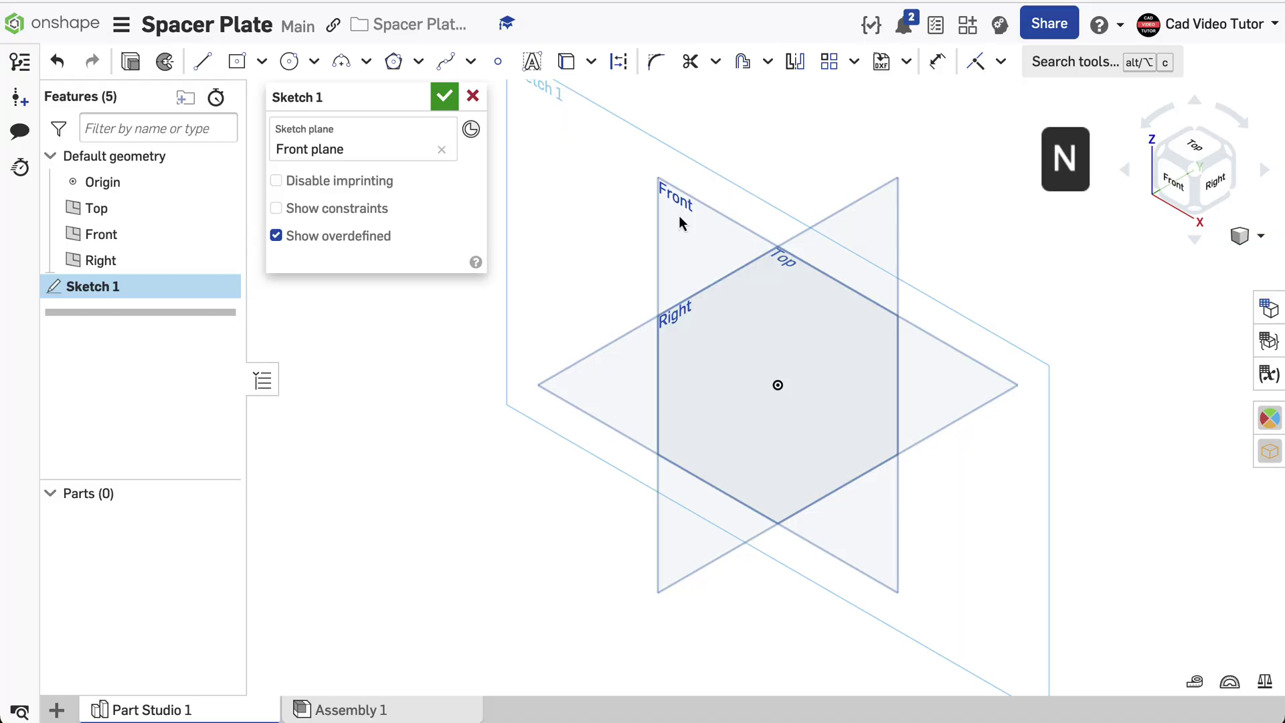
{"action": "key", "text": "p"}
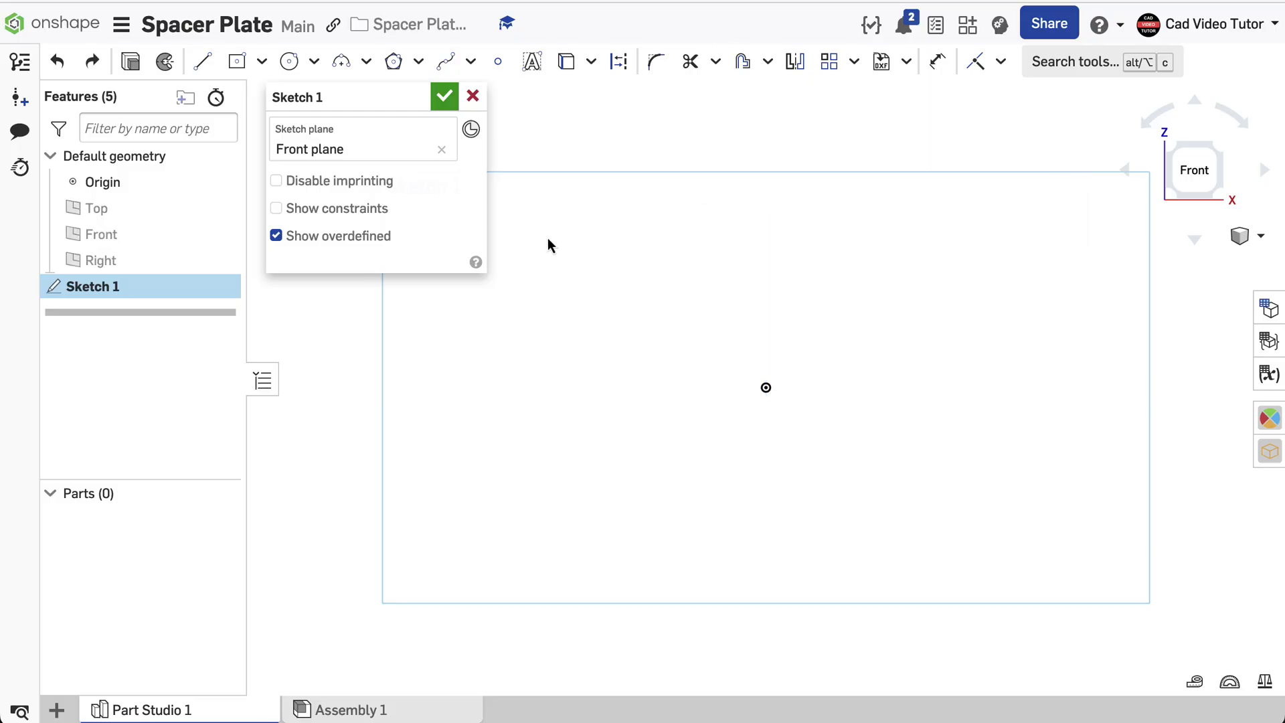
Draw a center-point rectangle at the origin, 200 wide by 100 high.
{"action": "left_click", "coordinate": [261, 61]}
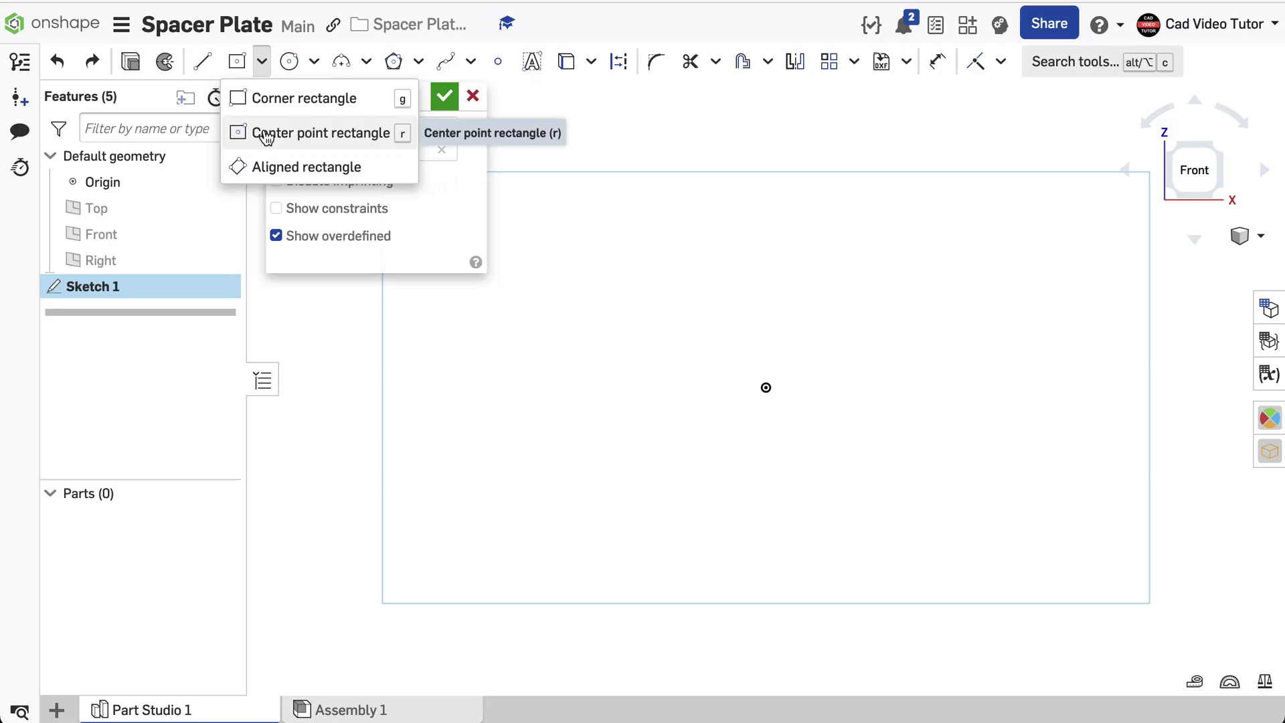
{"action": "left_click", "coordinate": [301, 133]}
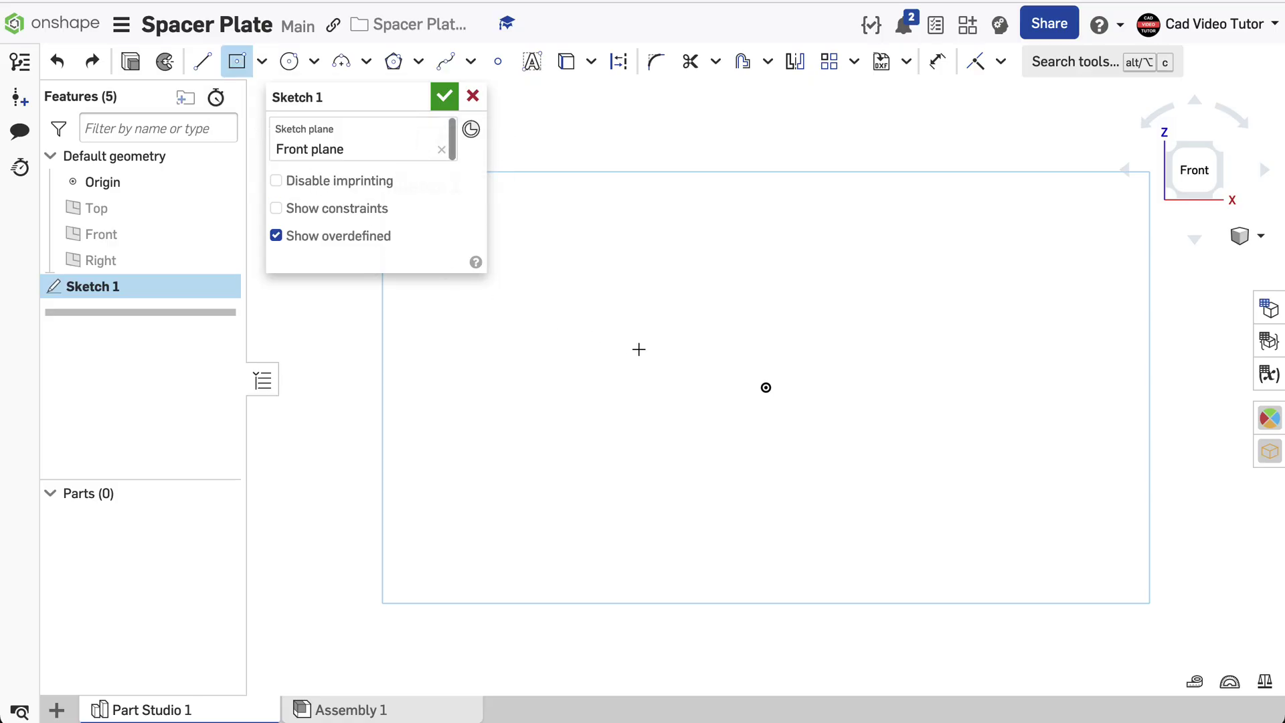
{"action": "left_click", "coordinate": [763, 389]}
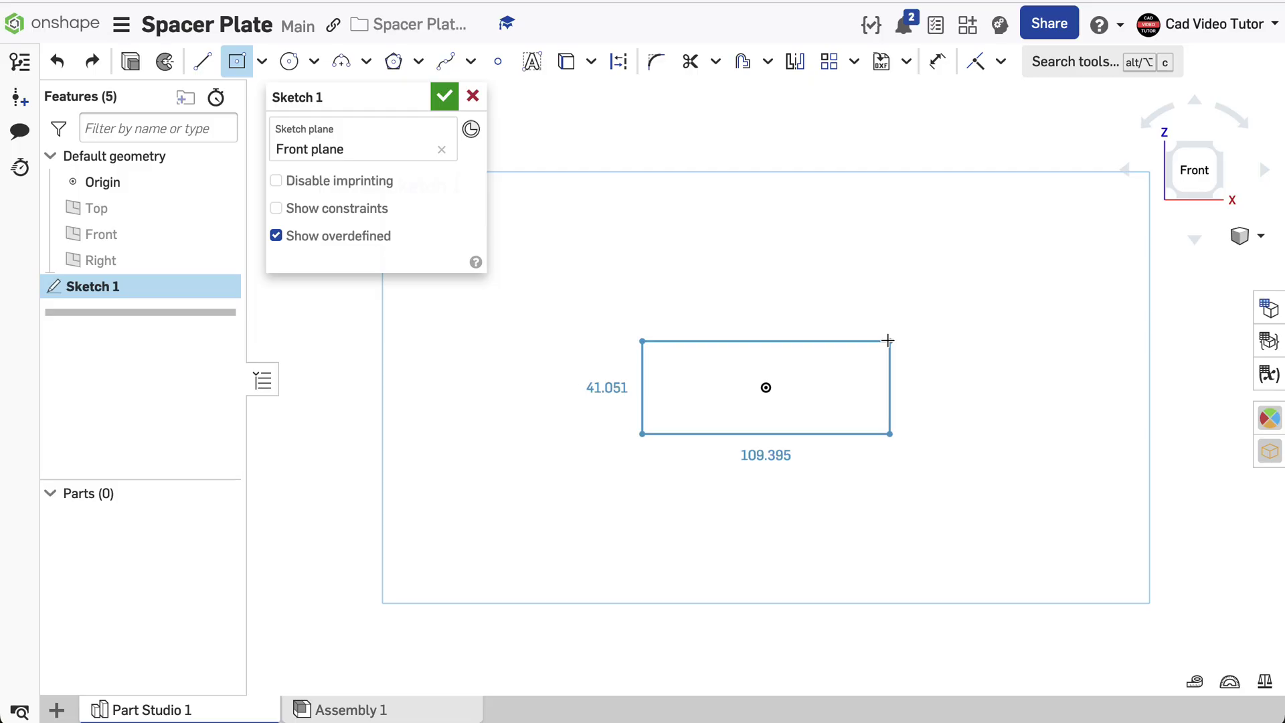
{"action": "left_click", "coordinate": [940, 294]}
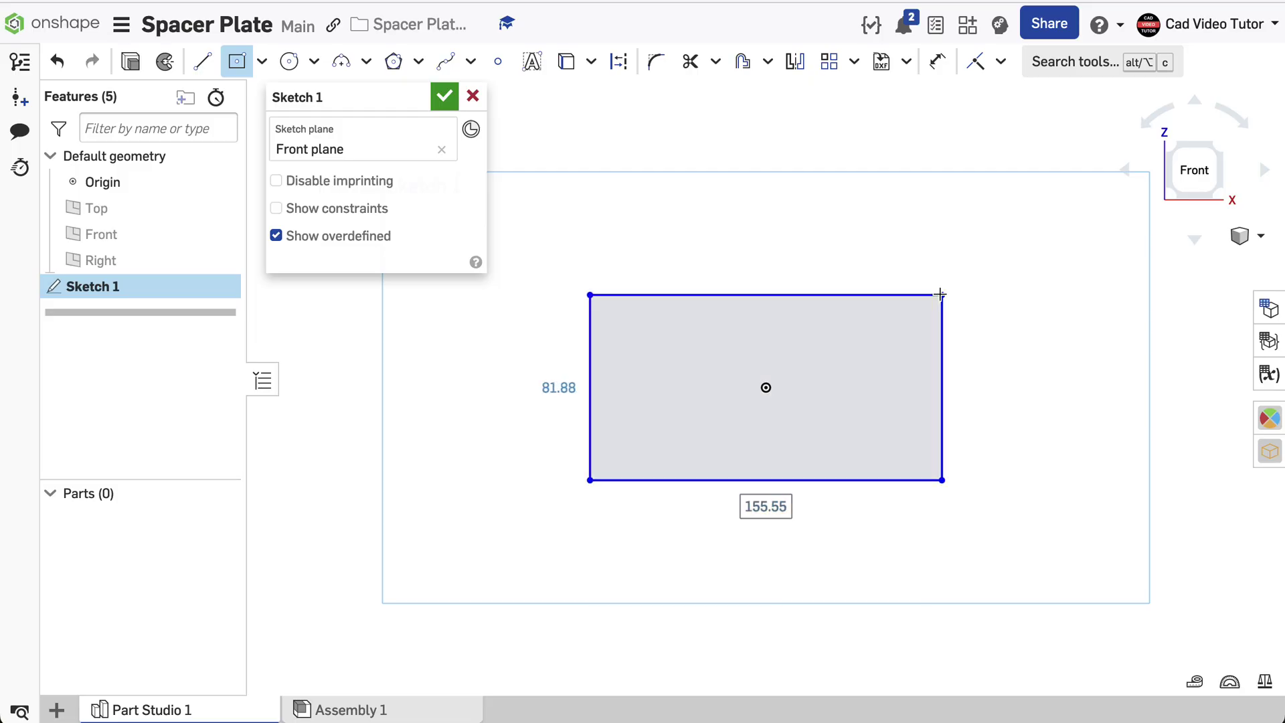
{"action": "type", "text": "200"}
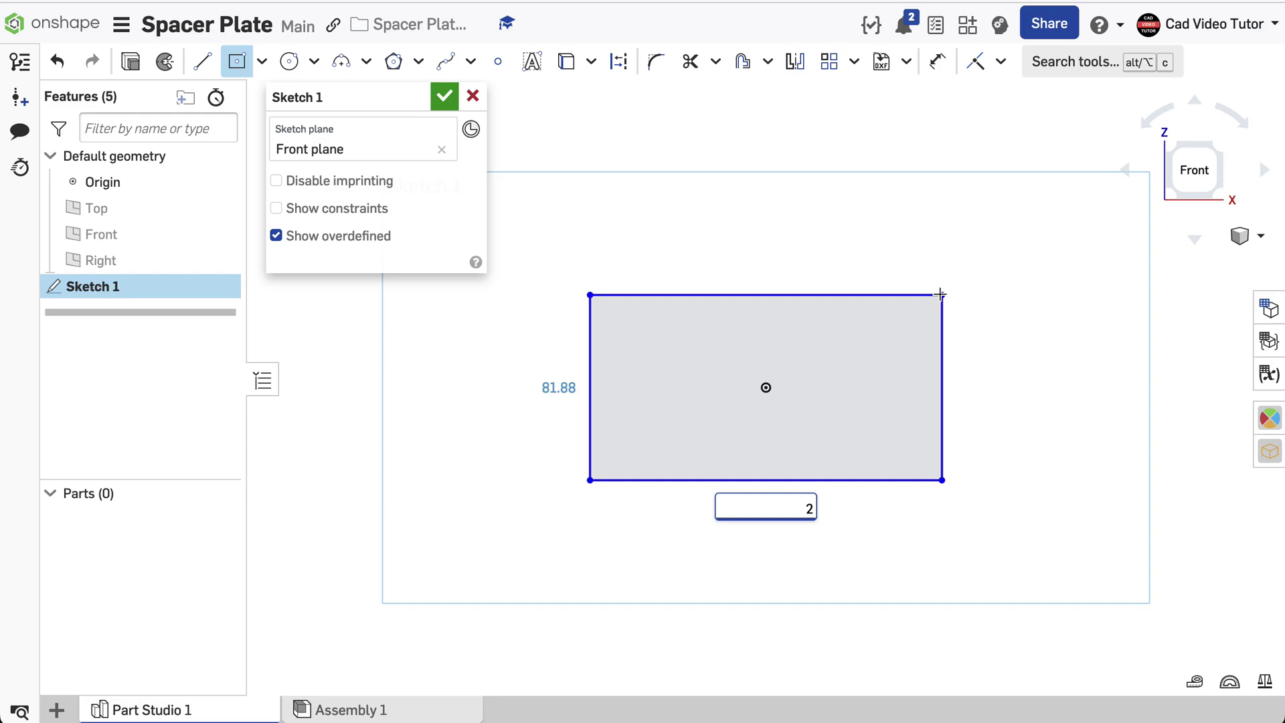
{"action": "key", "text": "Return"}
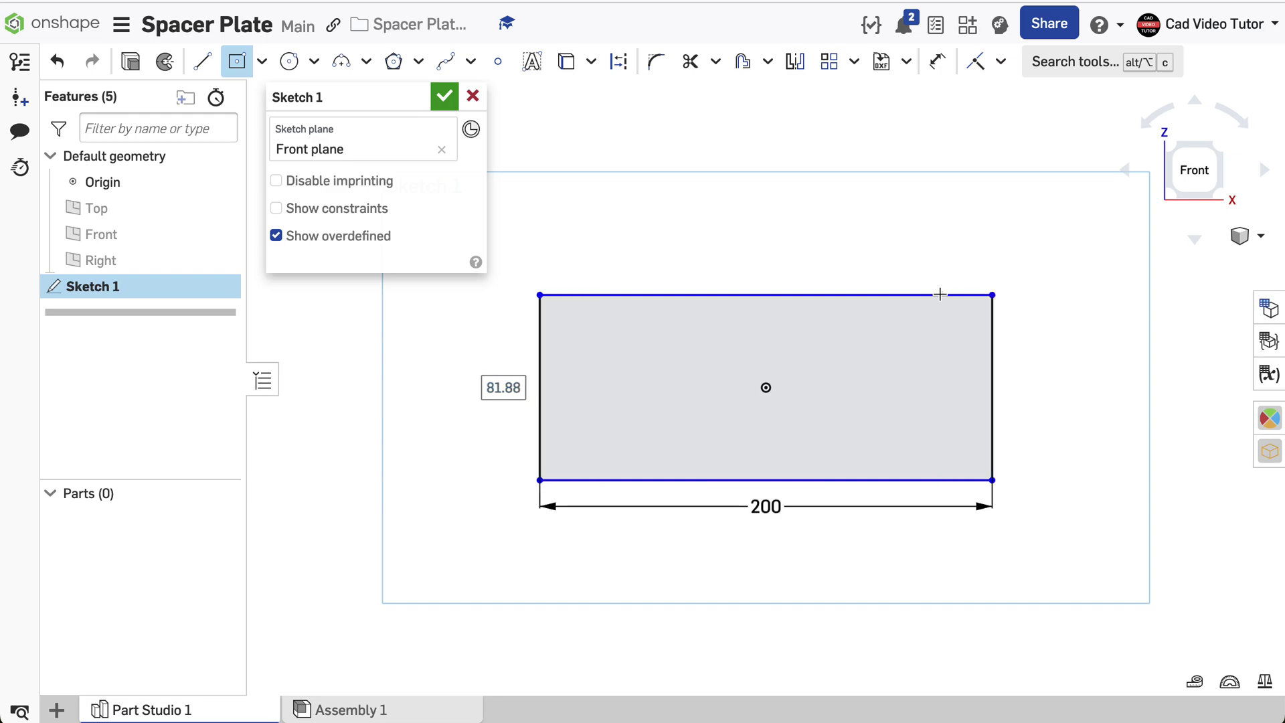
{"action": "key", "text": "Return"}
{"action": "type", "text": "100"}
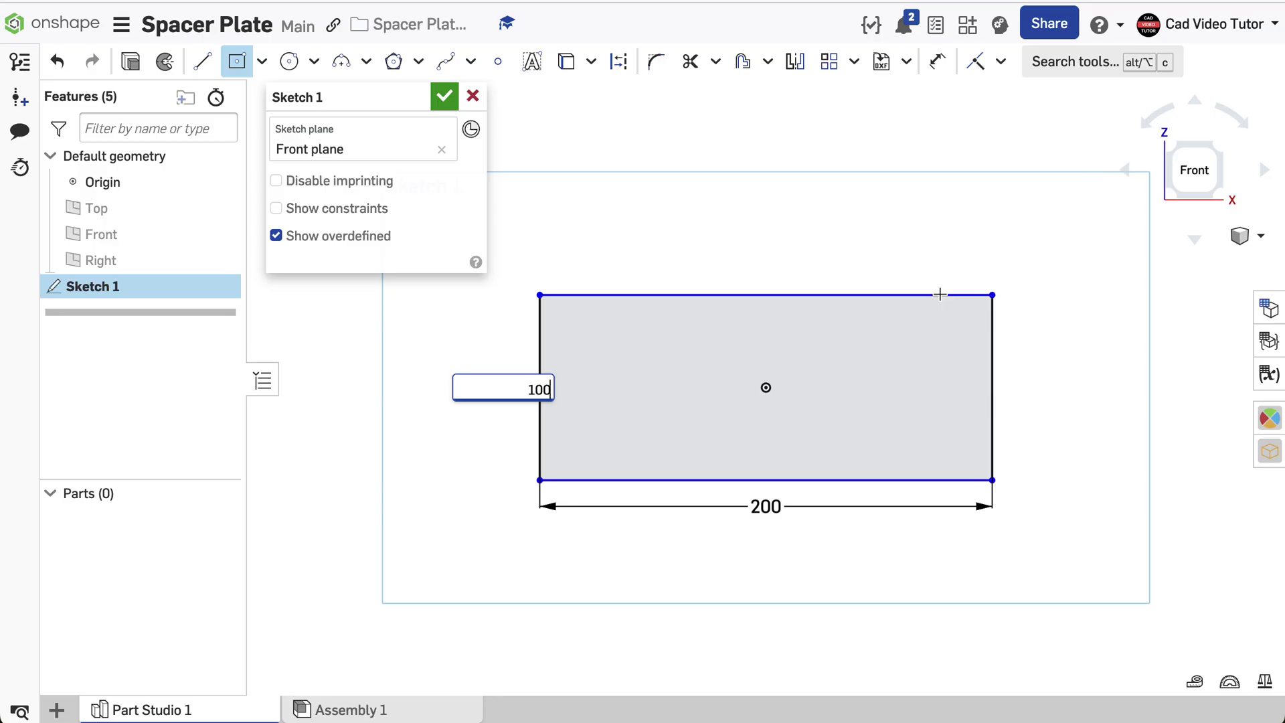
{"action": "key", "text": "Return"}
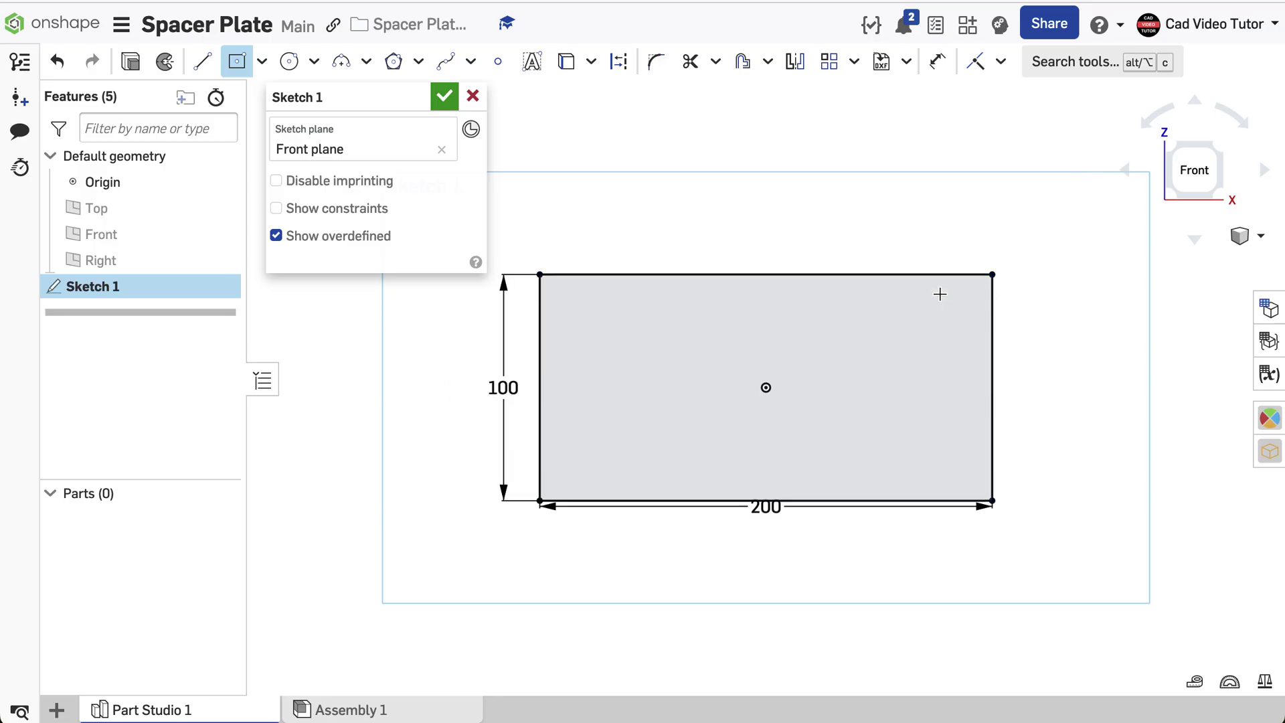
{"action": "key", "text": "Return"}
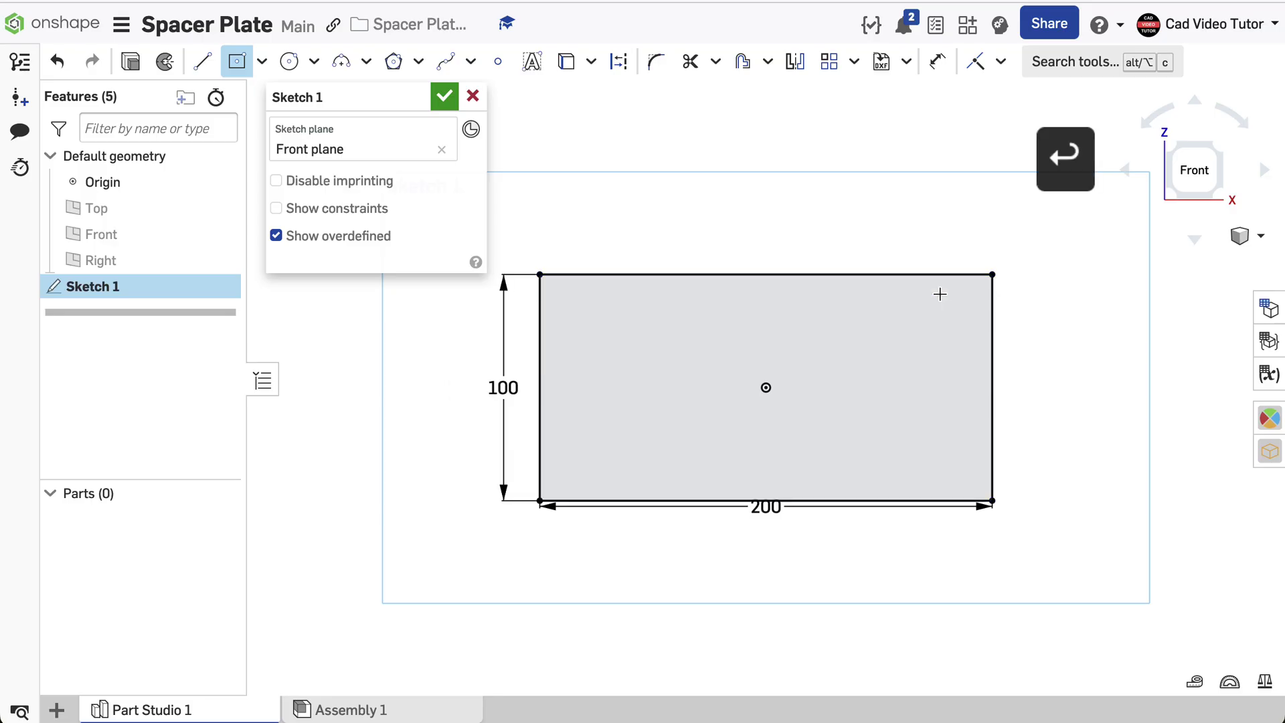
{"action": "key", "text": "Return"}
{"action": "key", "text": "Escape"}
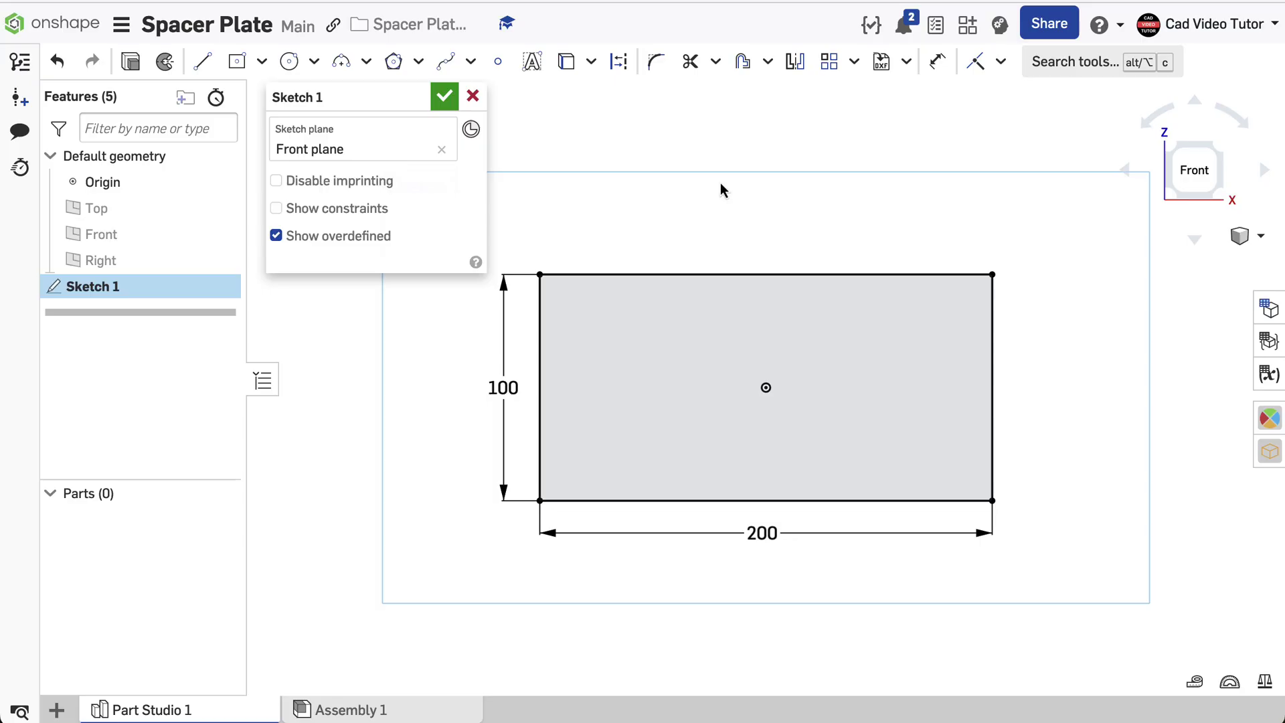
Draw a Ø75 center-point circle at the sketch origin.
{"action": "left_click", "coordinate": [314, 63]}
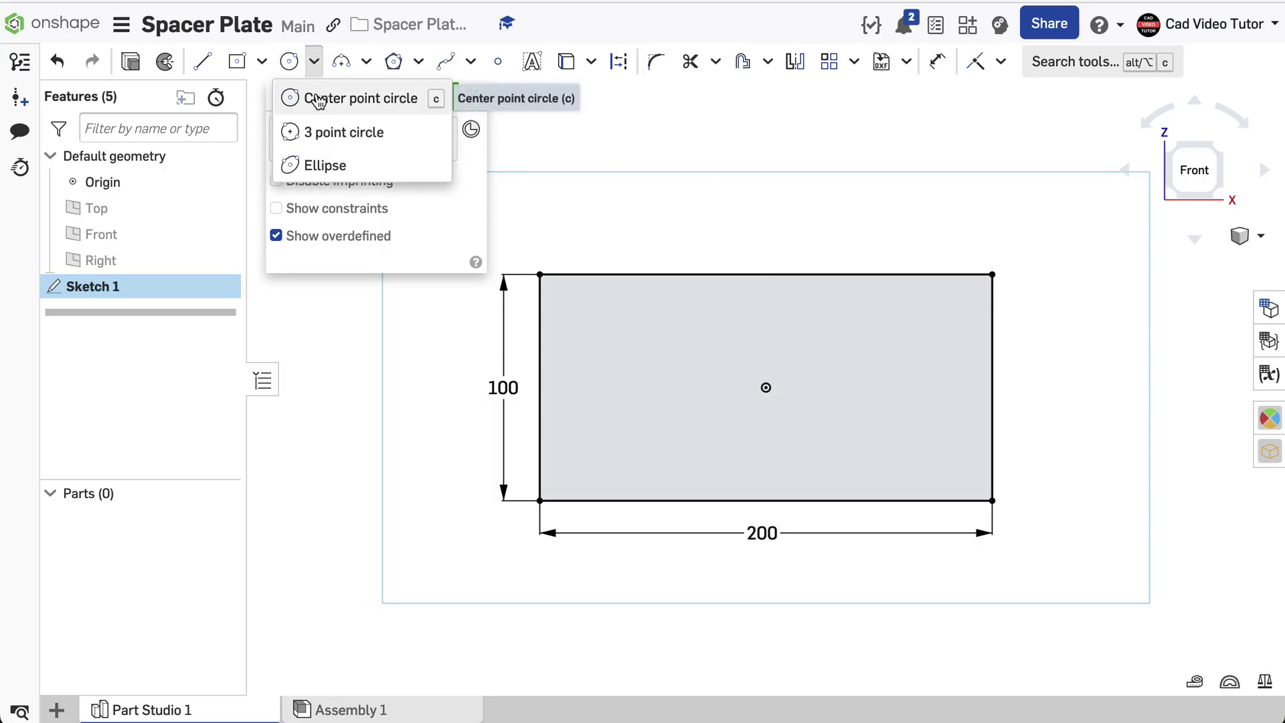
{"action": "left_click", "coordinate": [318, 99]}
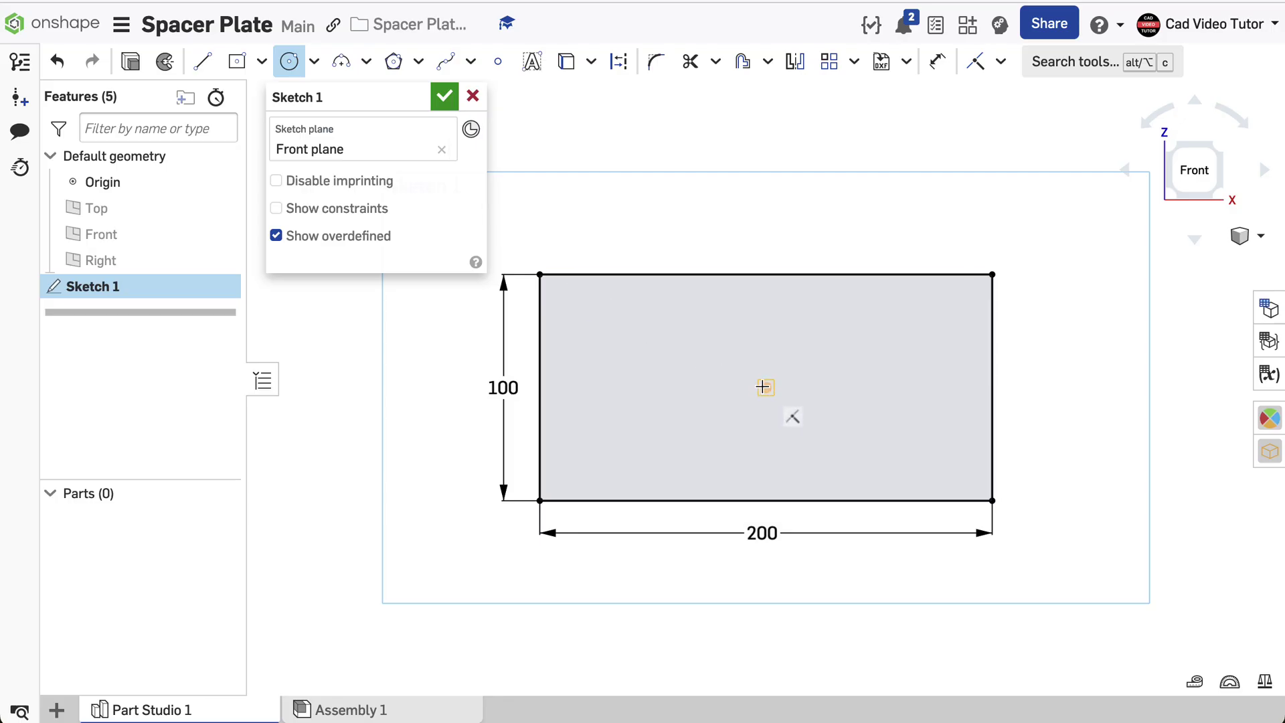
{"action": "left_click", "coordinate": [765, 387]}
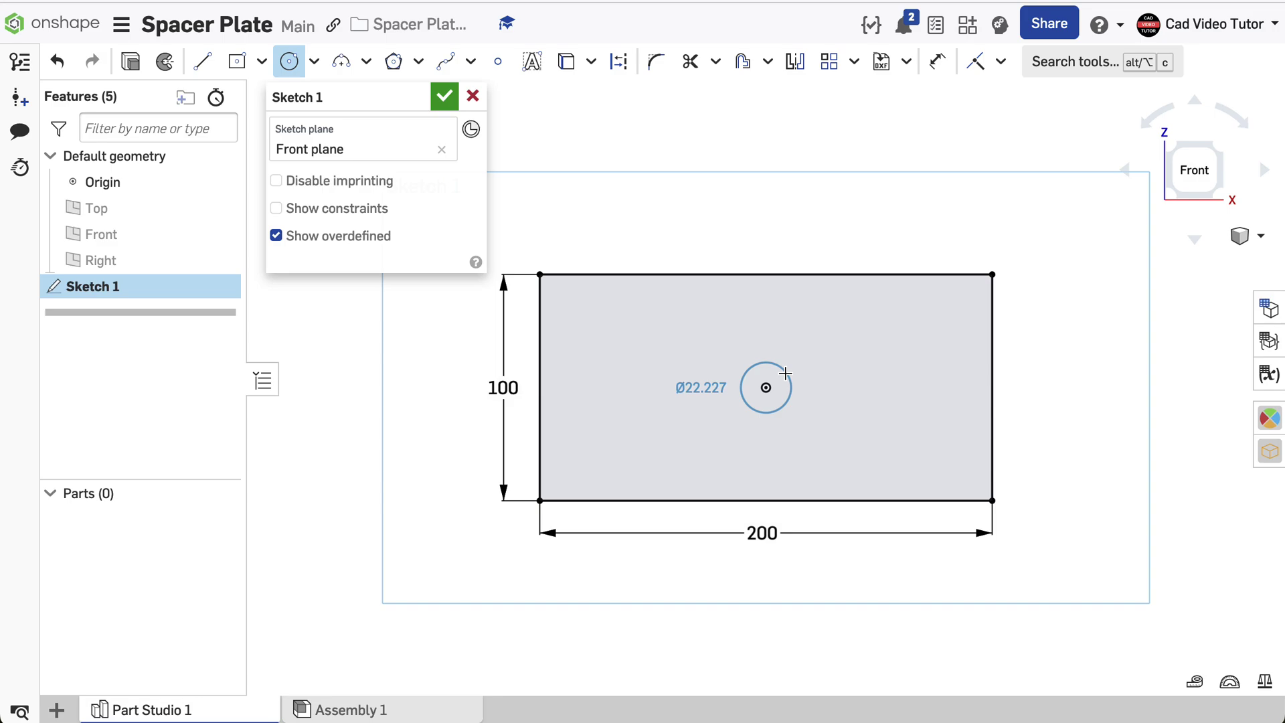
{"action": "left_click", "coordinate": [809, 359]}
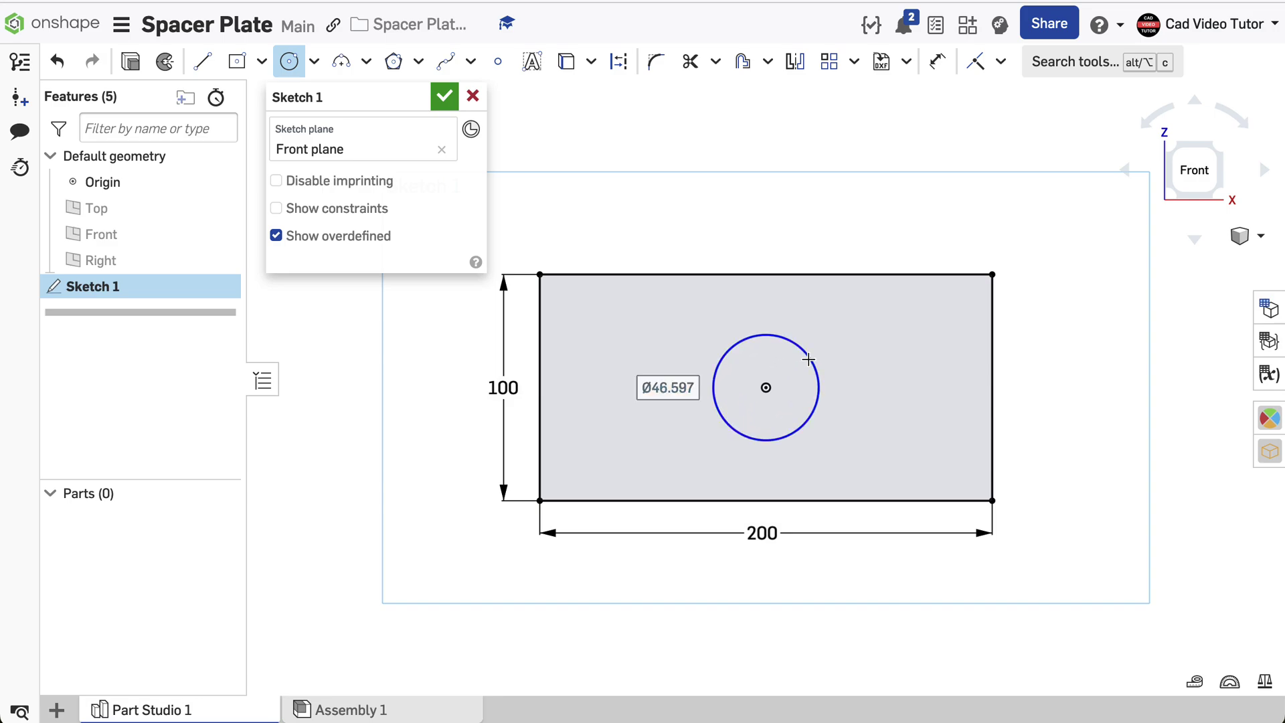
{"action": "type", "text": "75"}
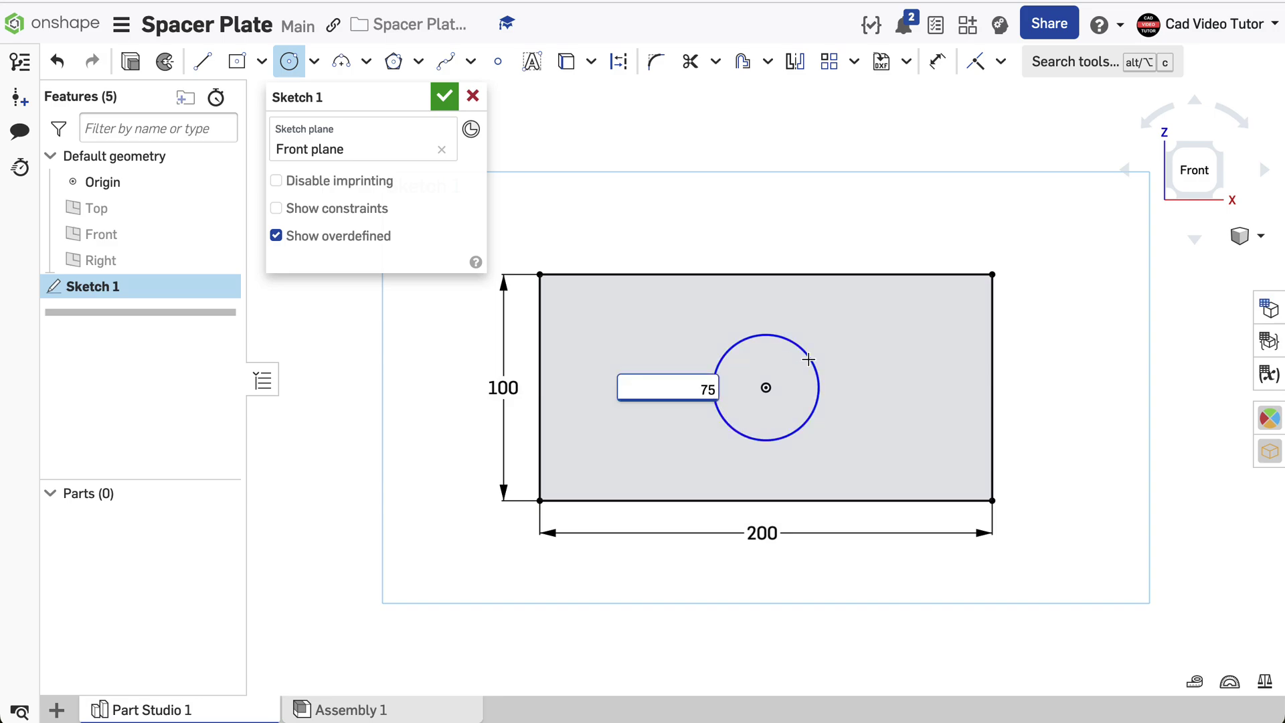
{"action": "key", "text": "Return"}
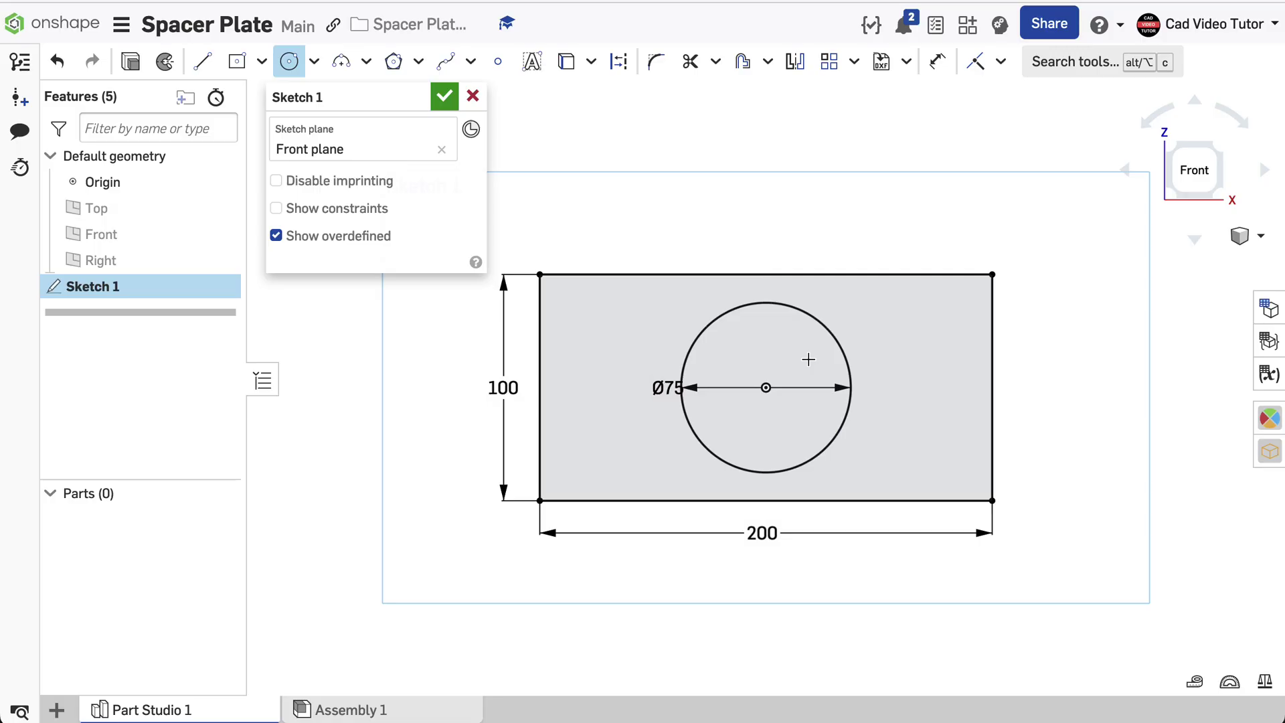
Add a Ø20 circle near the rectangle's lower-right corner.
{"action": "left_click", "coordinate": [917, 447]}
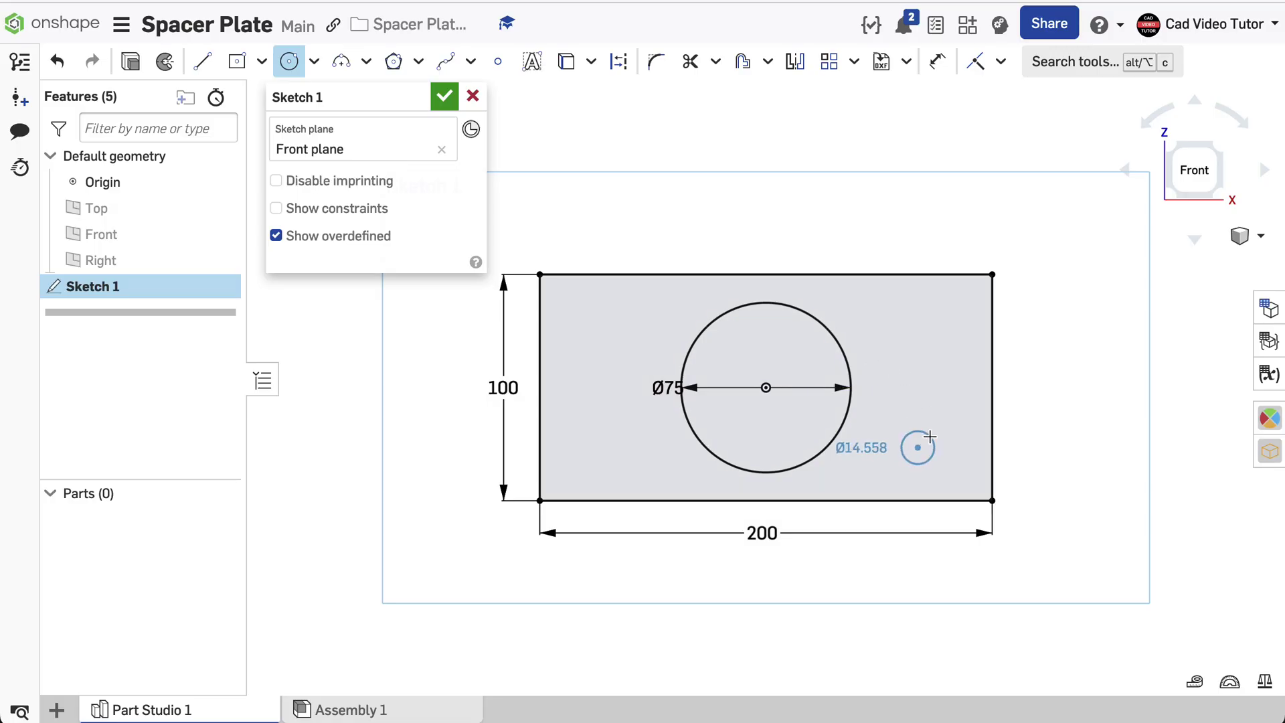
{"action": "left_click", "coordinate": [941, 429]}
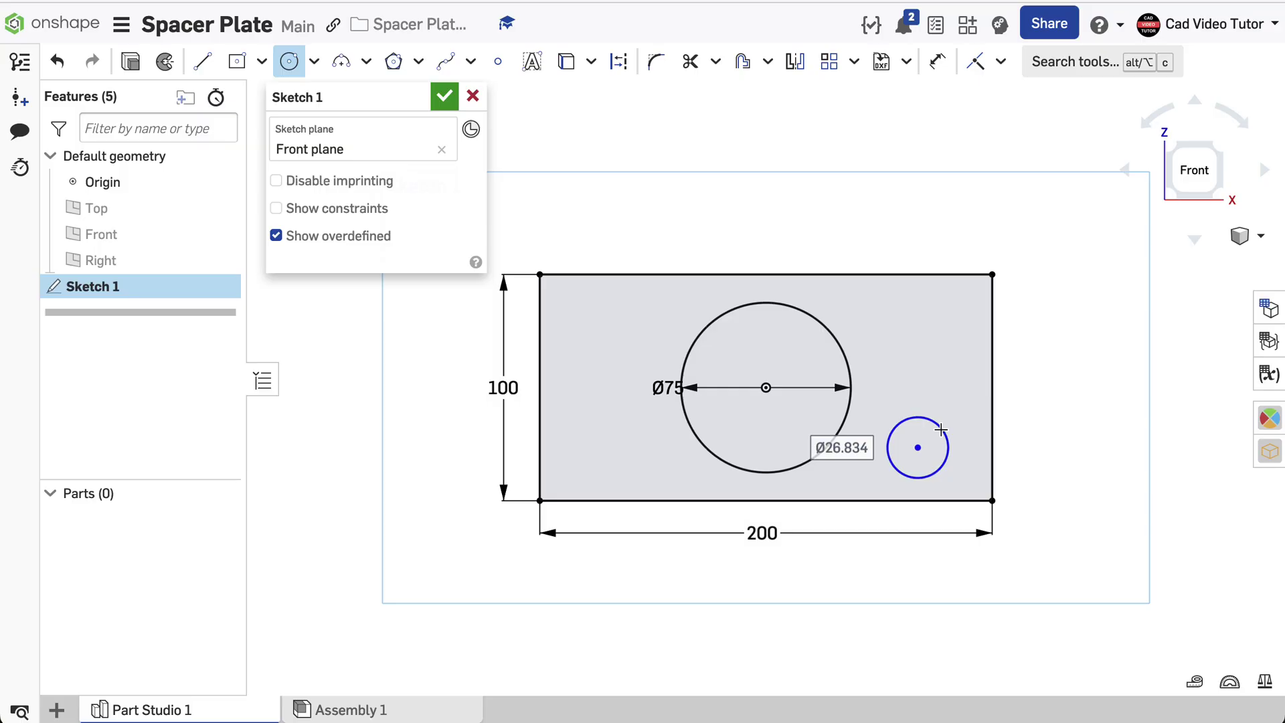
{"action": "type", "text": "20"}
{"action": "key", "text": "Return"}
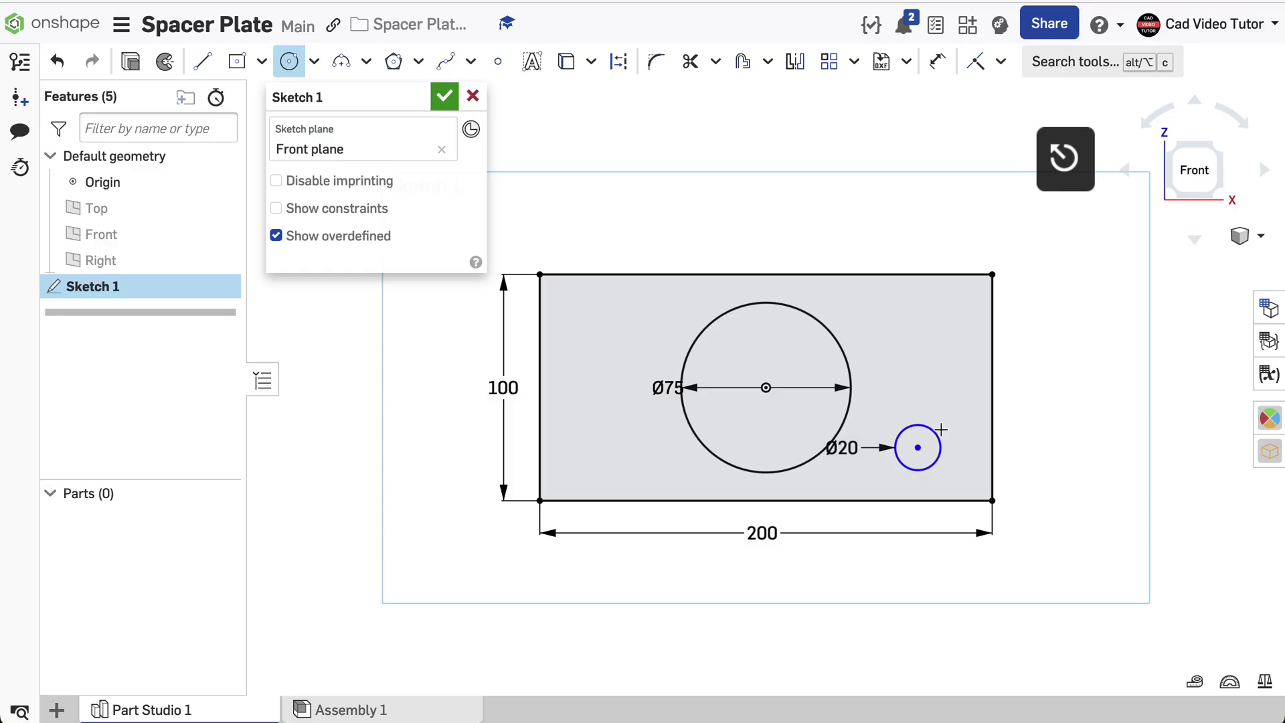
{"action": "key", "text": "Escape"}
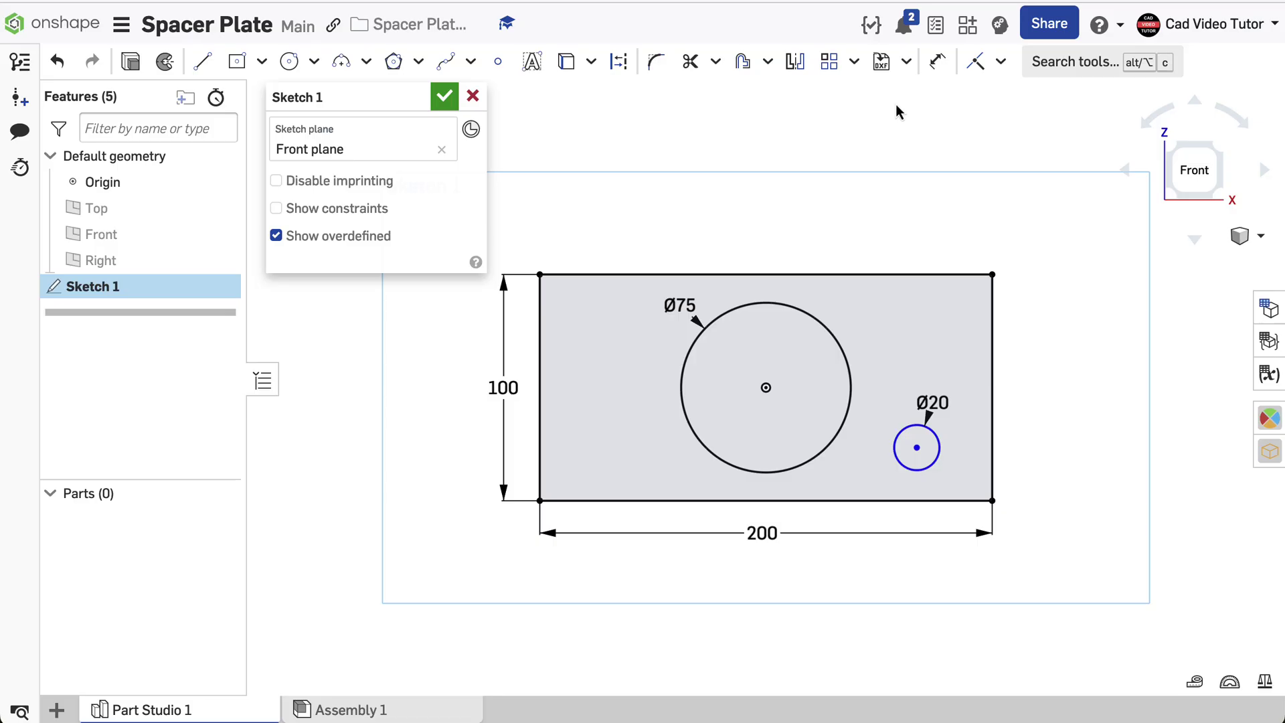
Dimension the Ø20 circle's centre: 30 from the right edge, 25 above the bottom edge.
{"action": "left_click", "coordinate": [937, 62]}
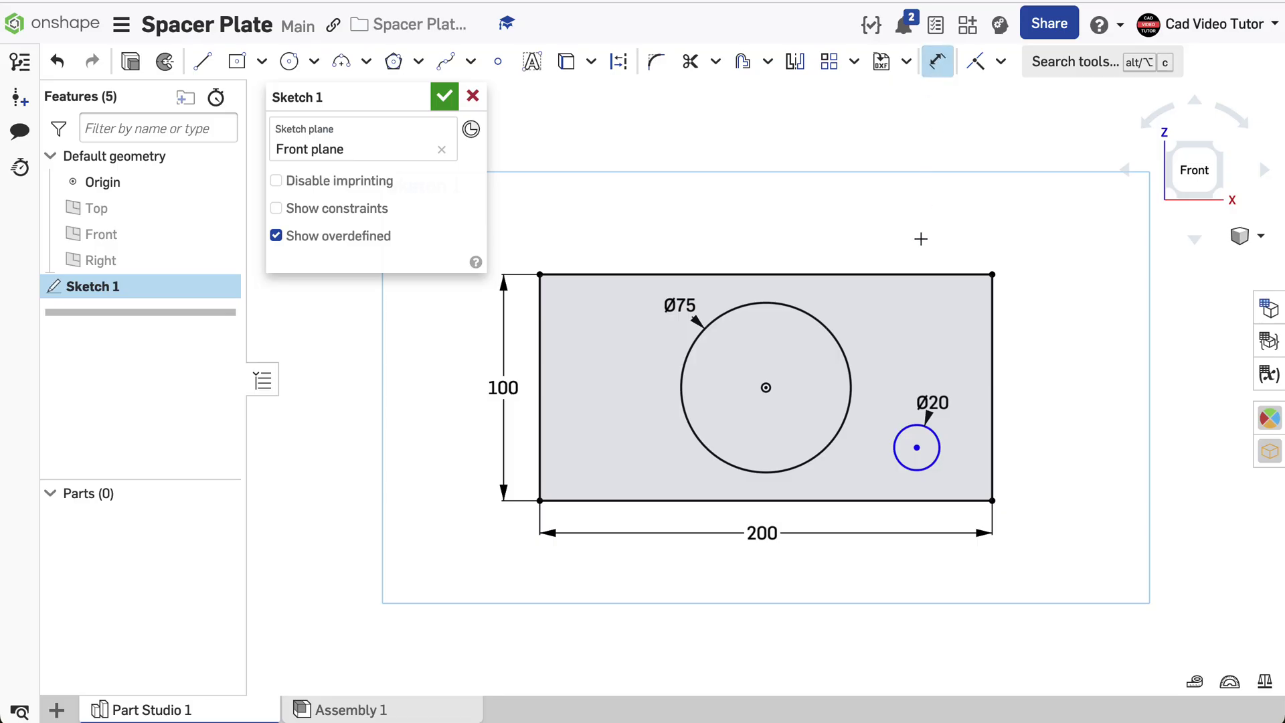
{"action": "left_click", "coordinate": [916, 449]}
{"action": "left_click", "coordinate": [990, 446]}
{"action": "left_click", "coordinate": [880, 517]}
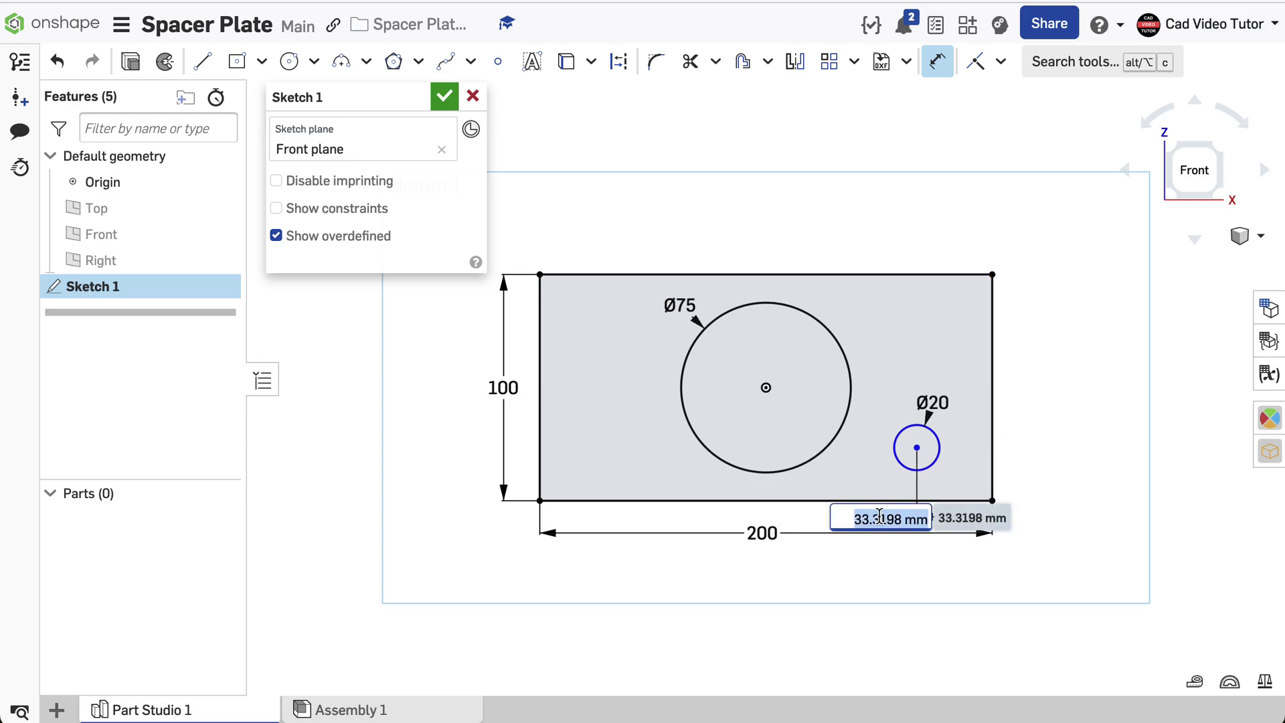
{"action": "type", "text": "30"}
{"action": "key", "text": "Return"}
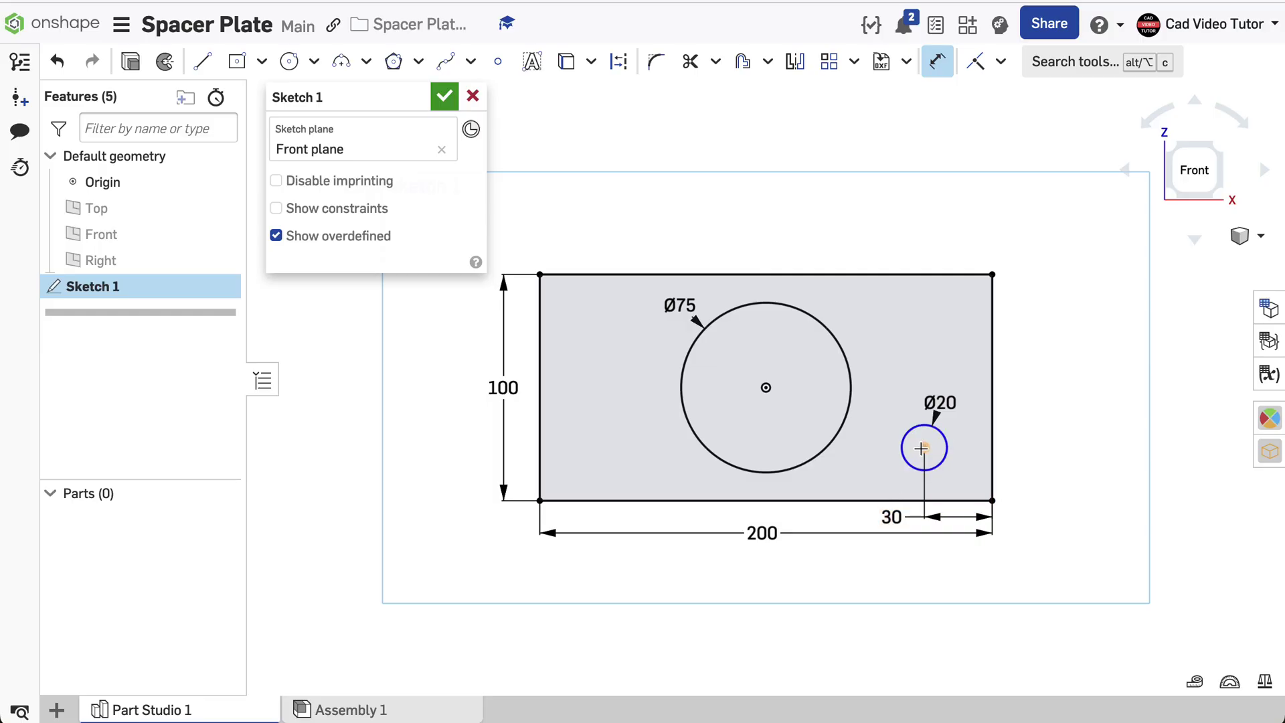
{"action": "left_click", "coordinate": [944, 501]}
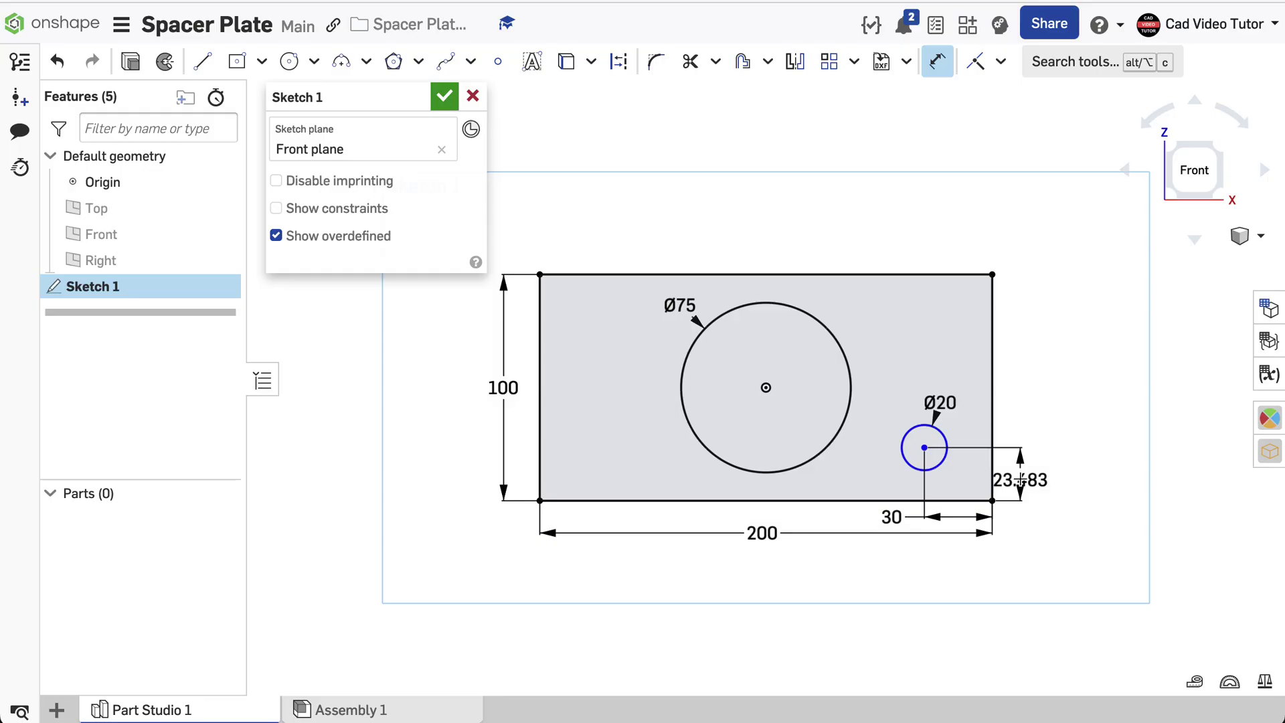
{"action": "left_click", "coordinate": [1031, 472]}
{"action": "type", "text": "25"}
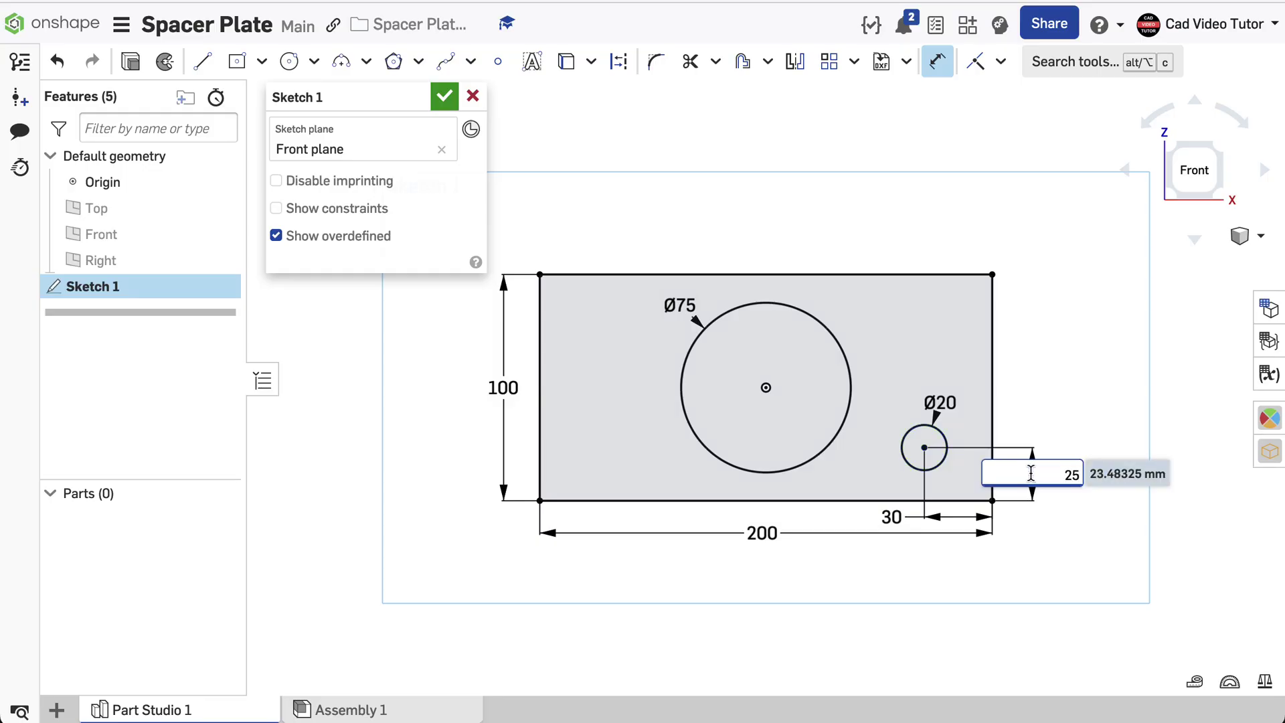
{"action": "key", "text": "Return"}
{"action": "key", "text": "Escape"}
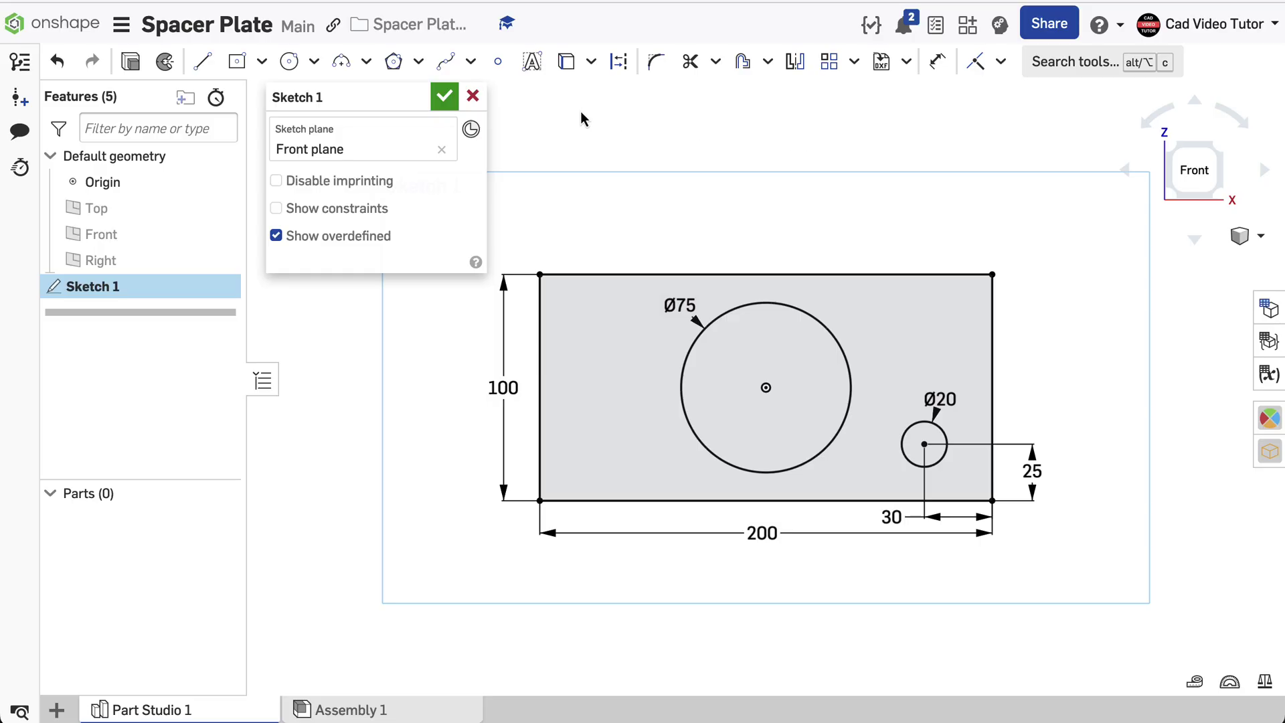
Draw a diagonal line from the rectangle's top edge to its right edge.
{"action": "left_click", "coordinate": [204, 63]}
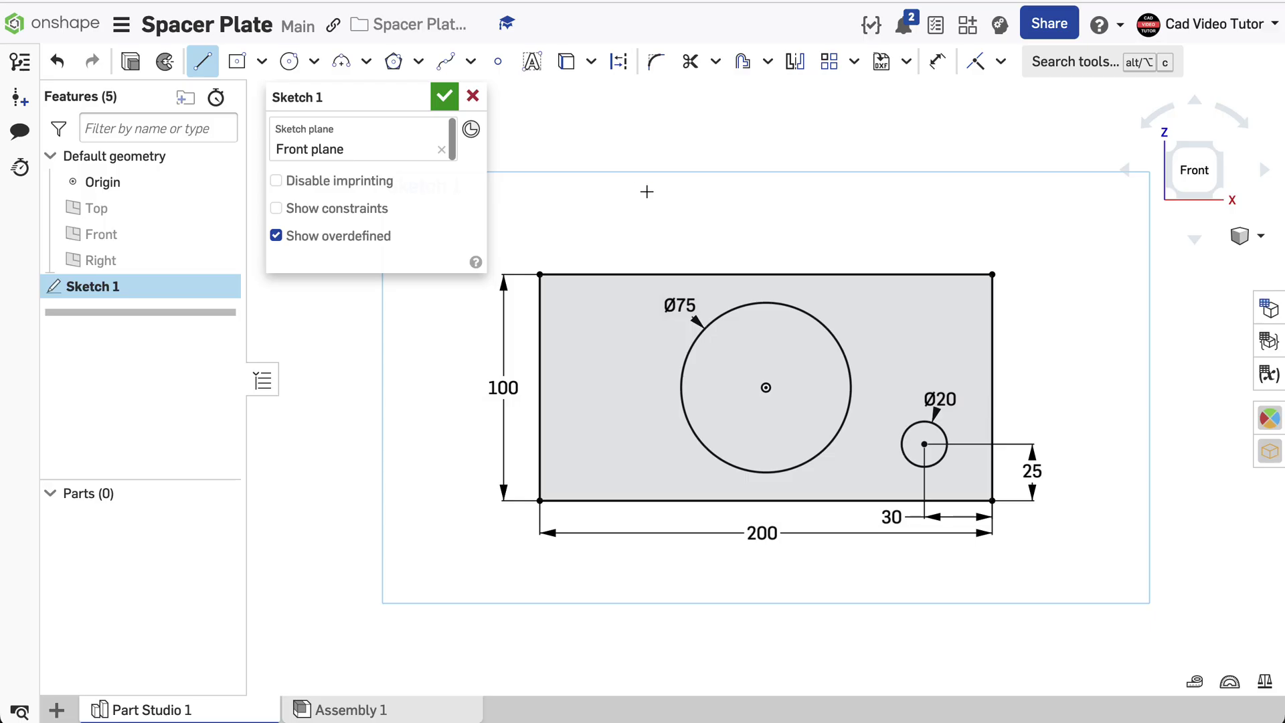
{"action": "left_click", "coordinate": [874, 274]}
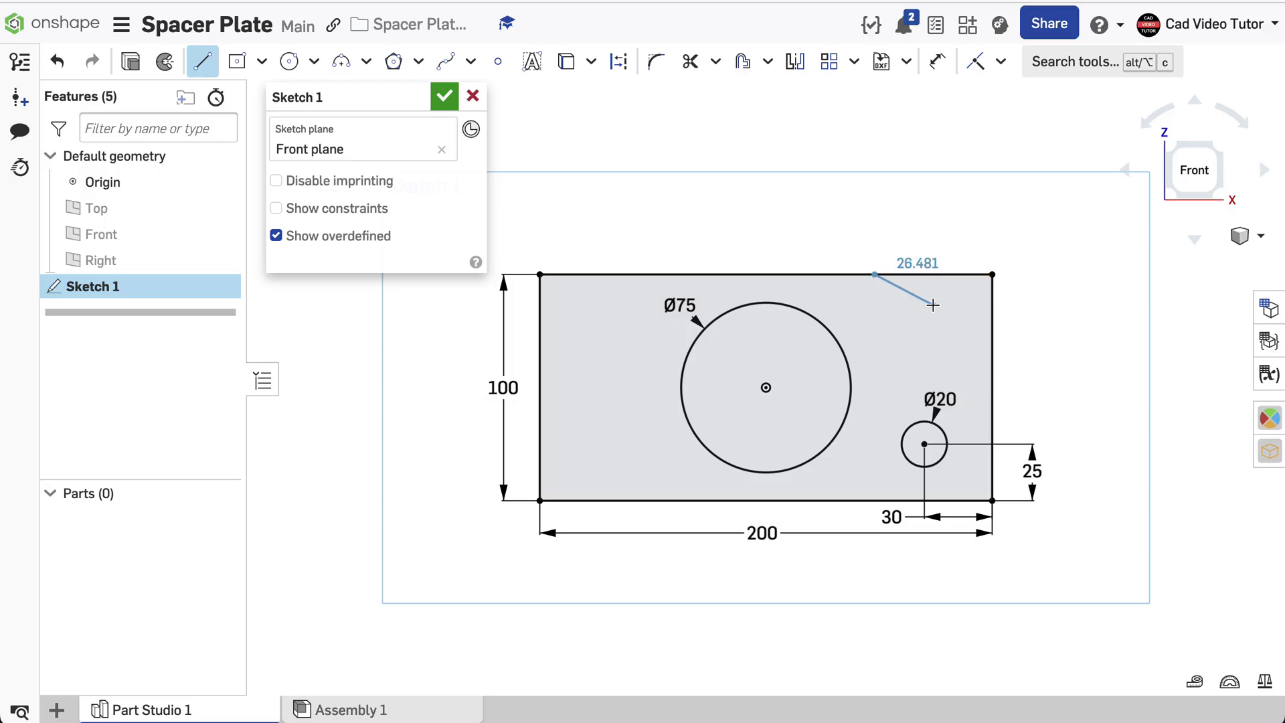
{"action": "left_click", "coordinate": [989, 336]}
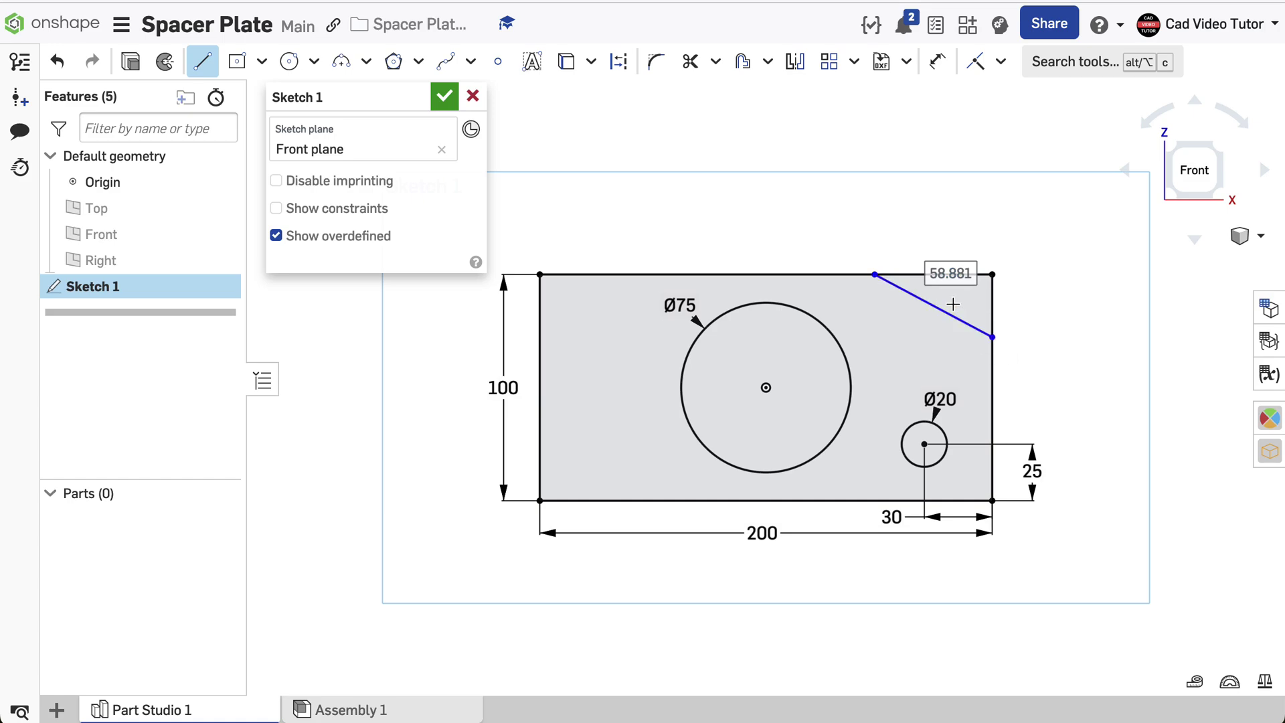
Dimension the corner cut 60 along the top edge and 35 down the right side.
{"action": "left_click", "coordinate": [937, 62]}
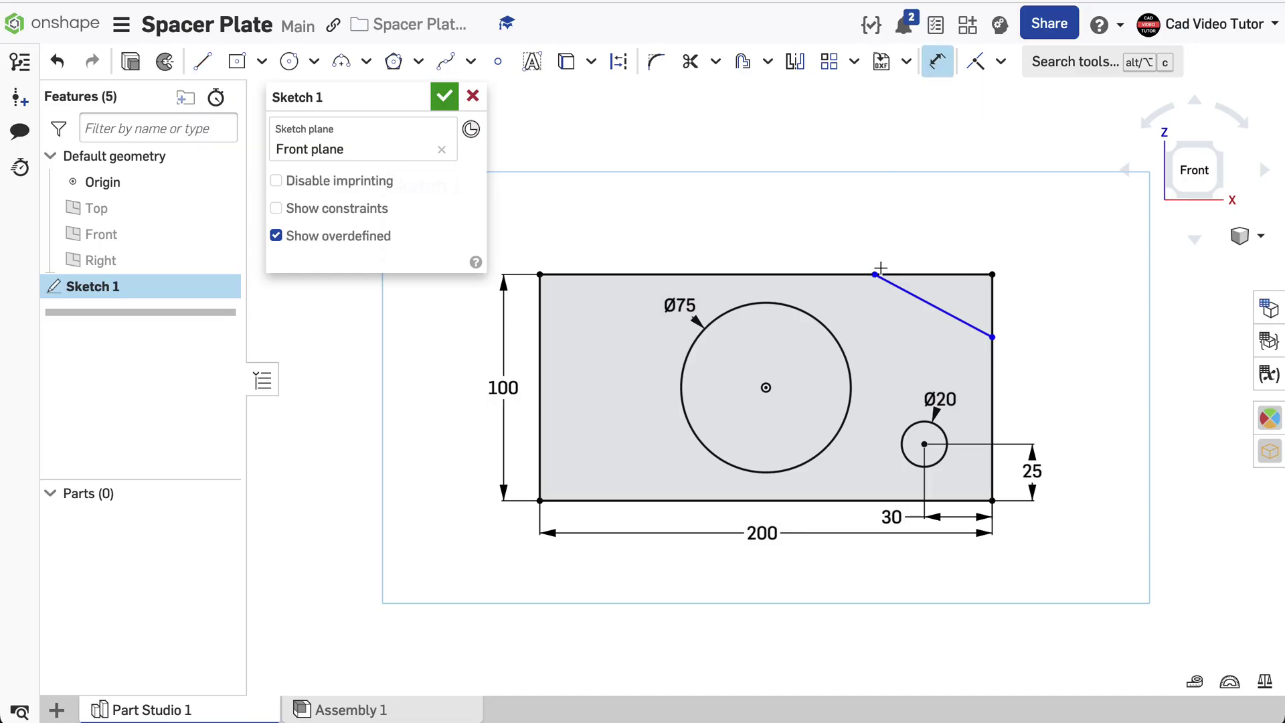
{"action": "left_click", "coordinate": [992, 274]}
{"action": "left_click", "coordinate": [935, 242]}
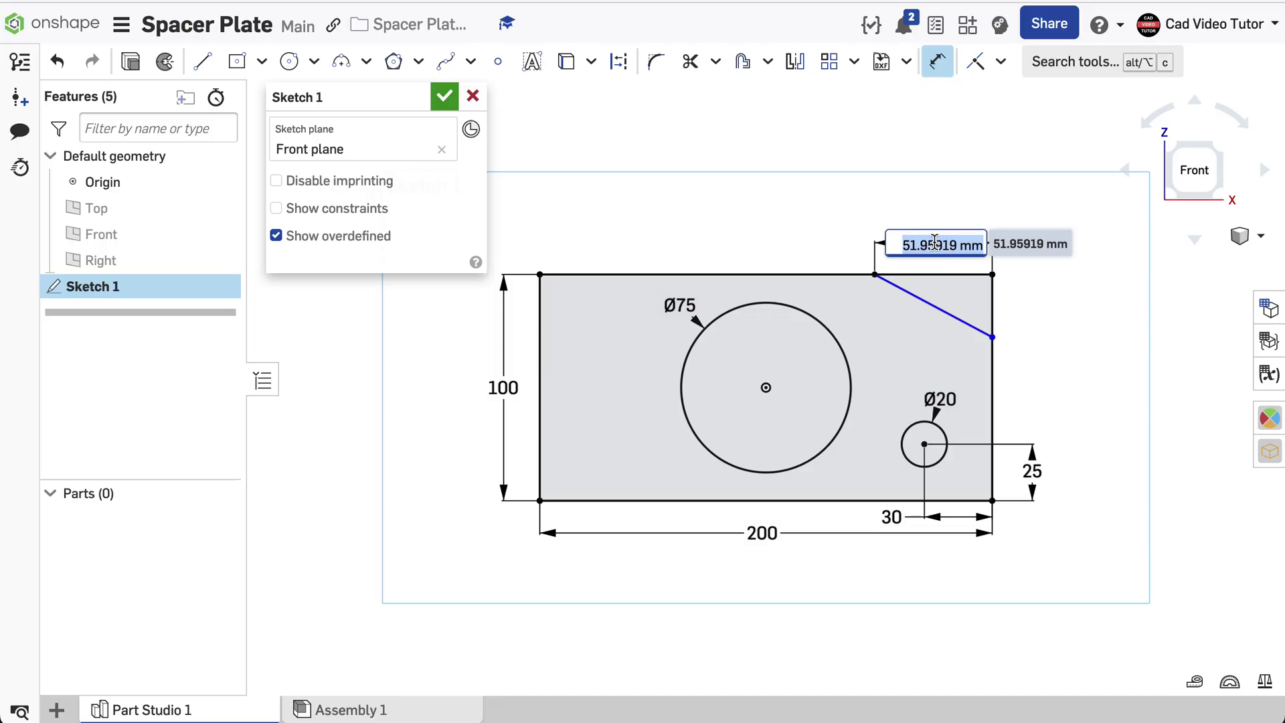
{"action": "type", "text": "60"}
{"action": "key", "text": "Return"}
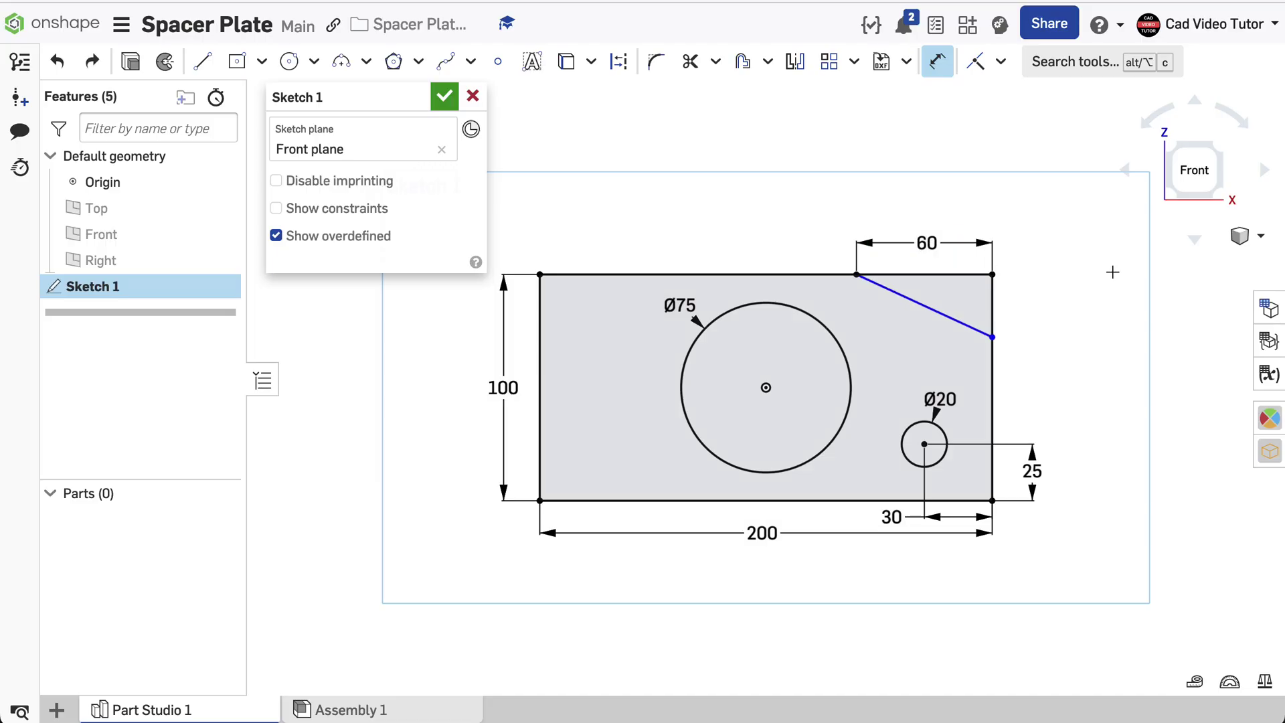
{"action": "left_click", "coordinate": [993, 338]}
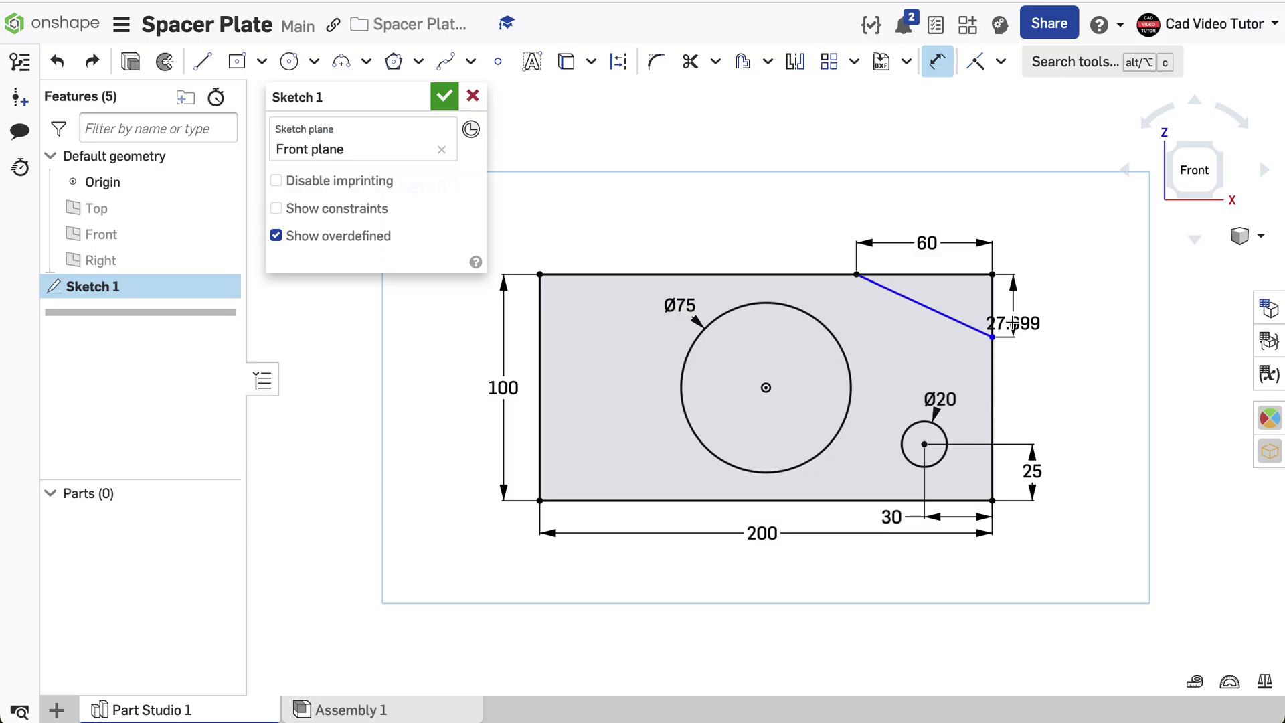
{"action": "left_click", "coordinate": [1022, 306]}
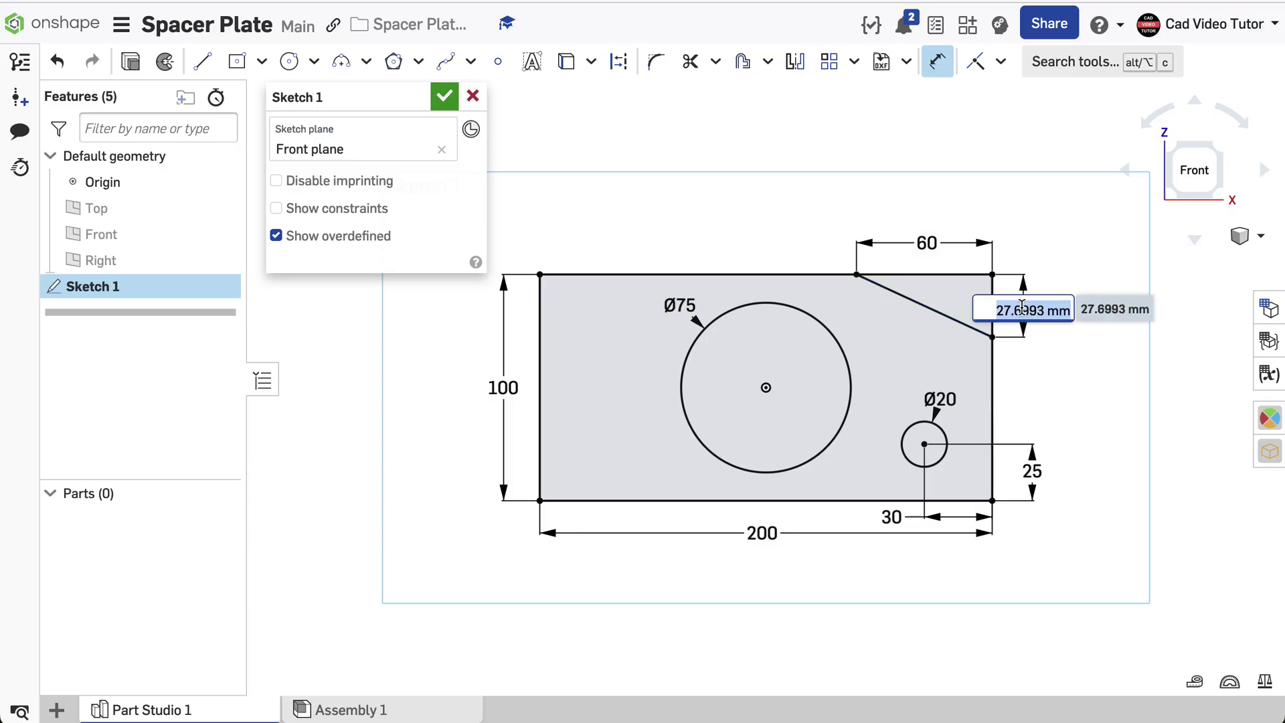
{"action": "type", "text": "35"}
{"action": "key", "text": "Return"}
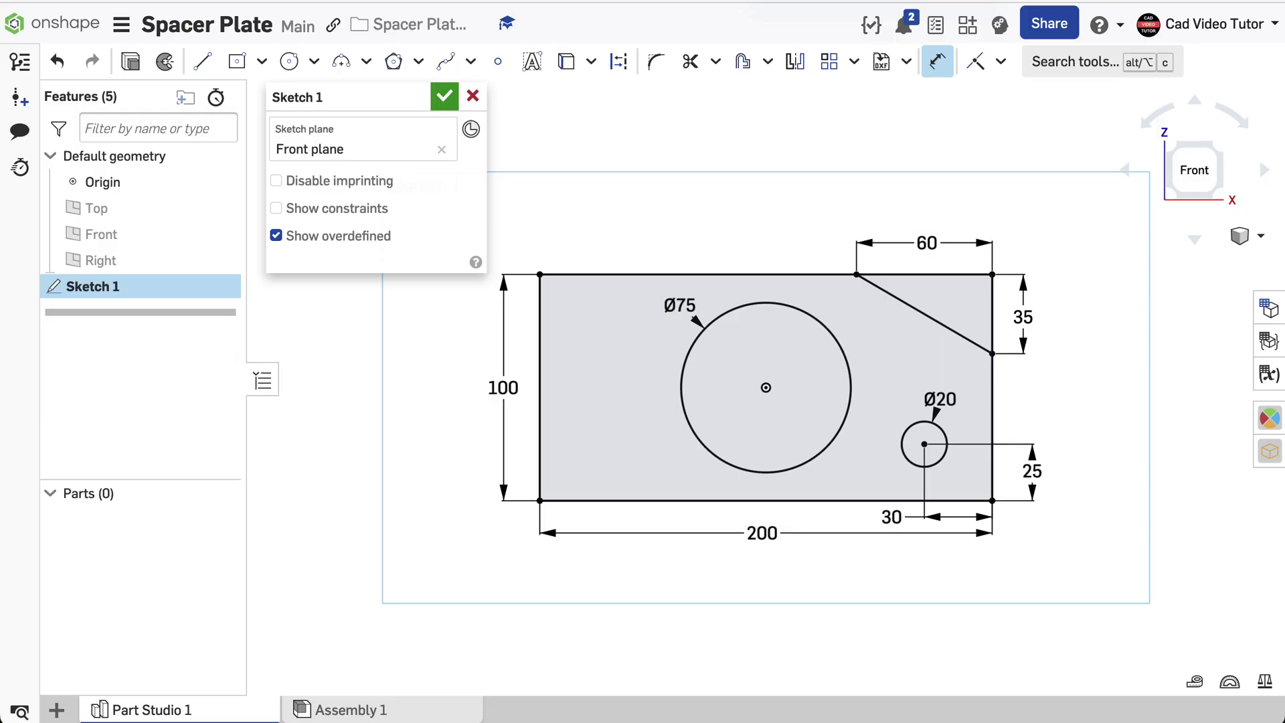
Draw a vertical construction line through the Ø75 circle's centre, from above to below the plate.
{"action": "left_click", "coordinate": [202, 62]}
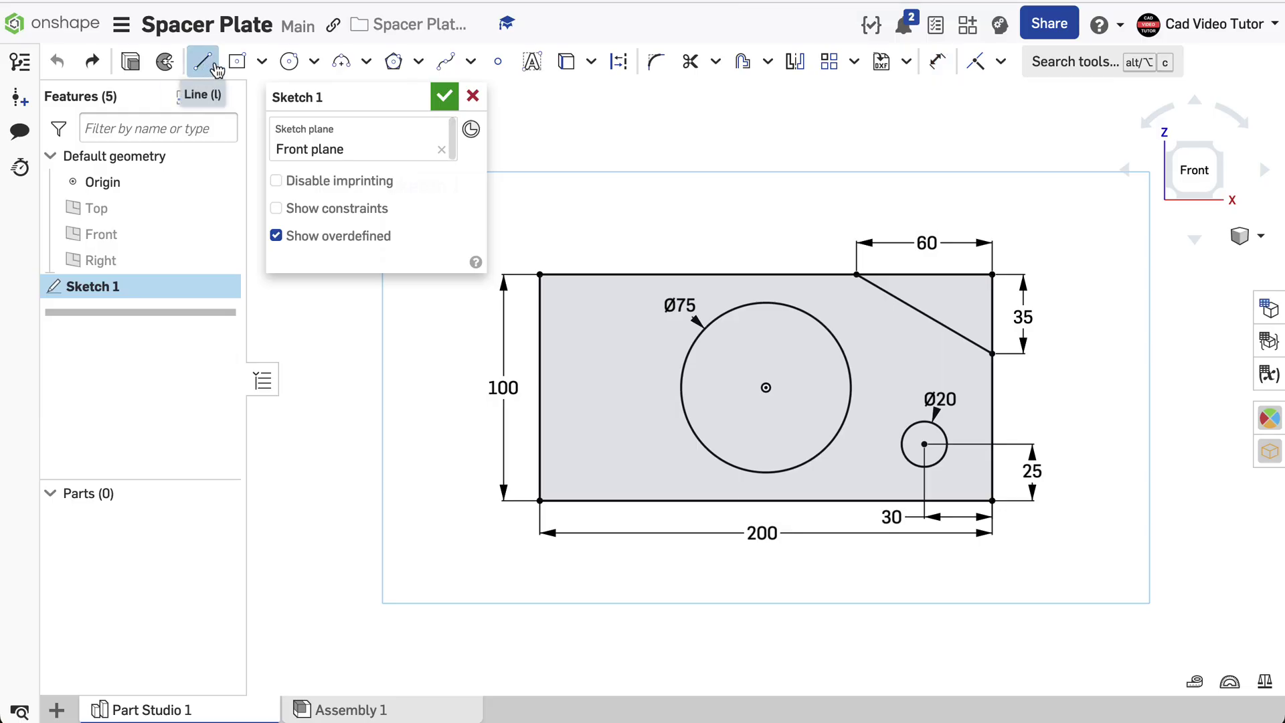
{"action": "left_click", "coordinate": [618, 61]}
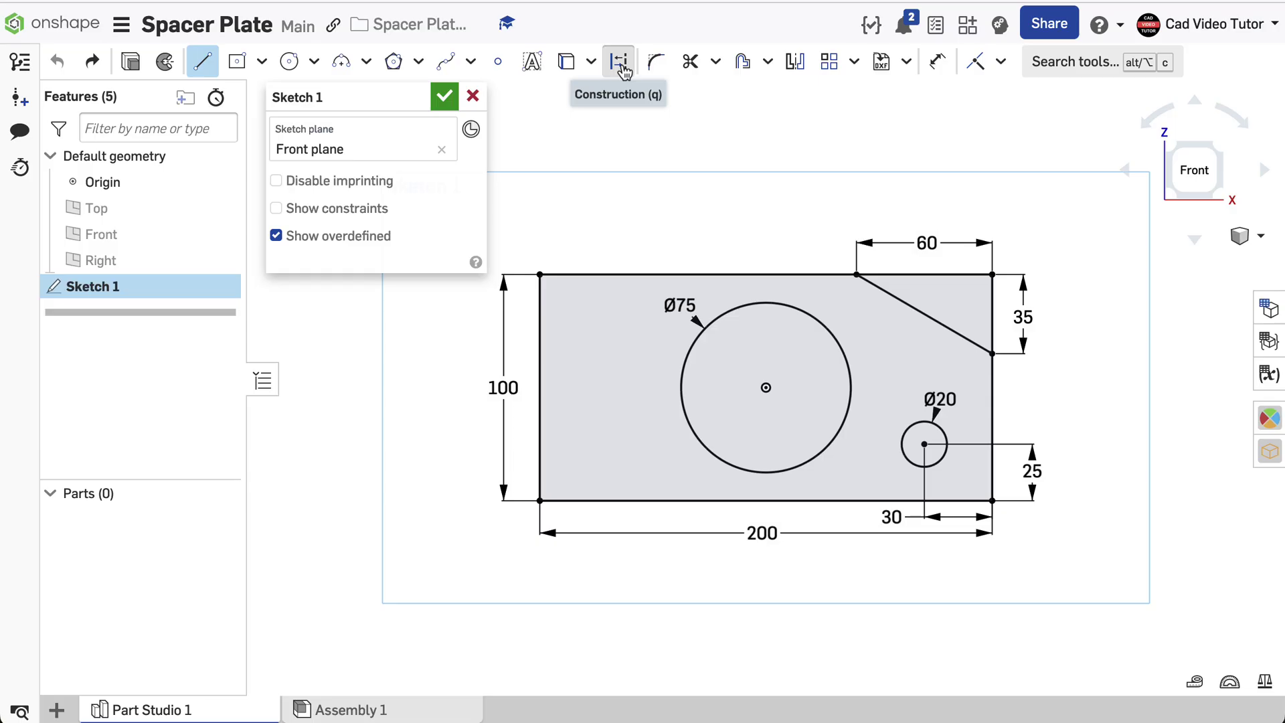
{"action": "left_click", "coordinate": [764, 386]}
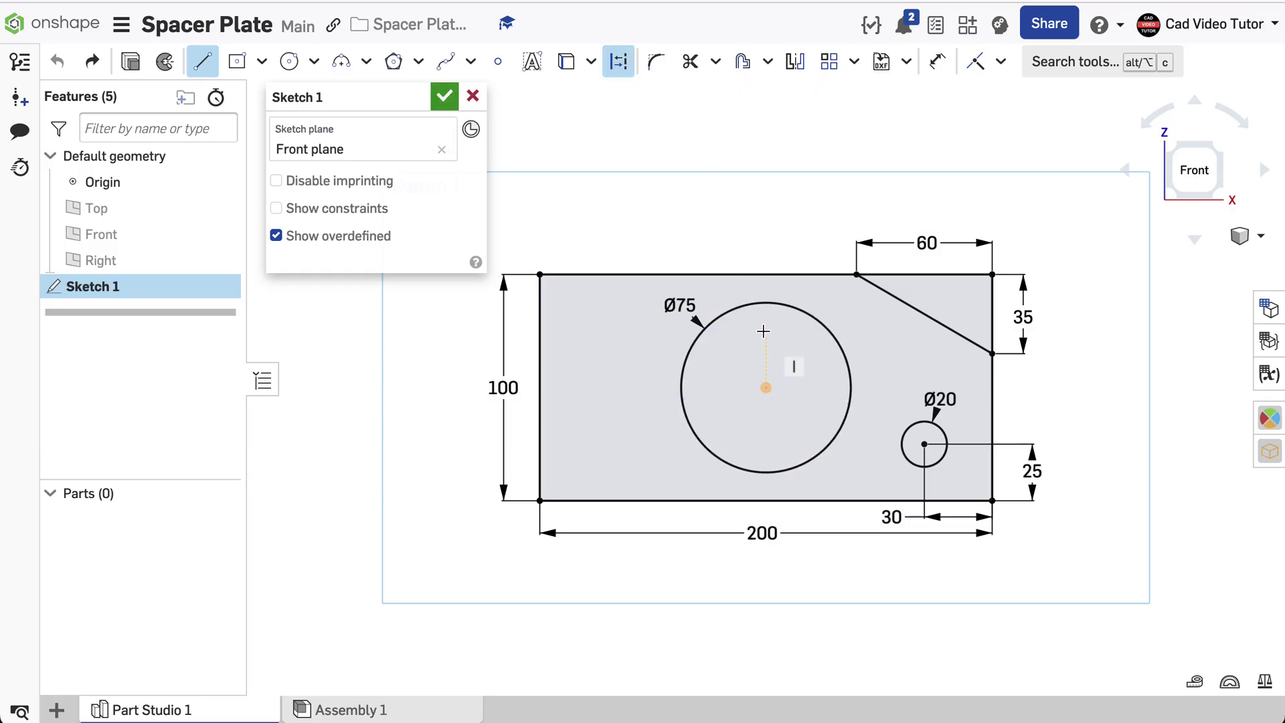
{"action": "left_click", "coordinate": [764, 251]}
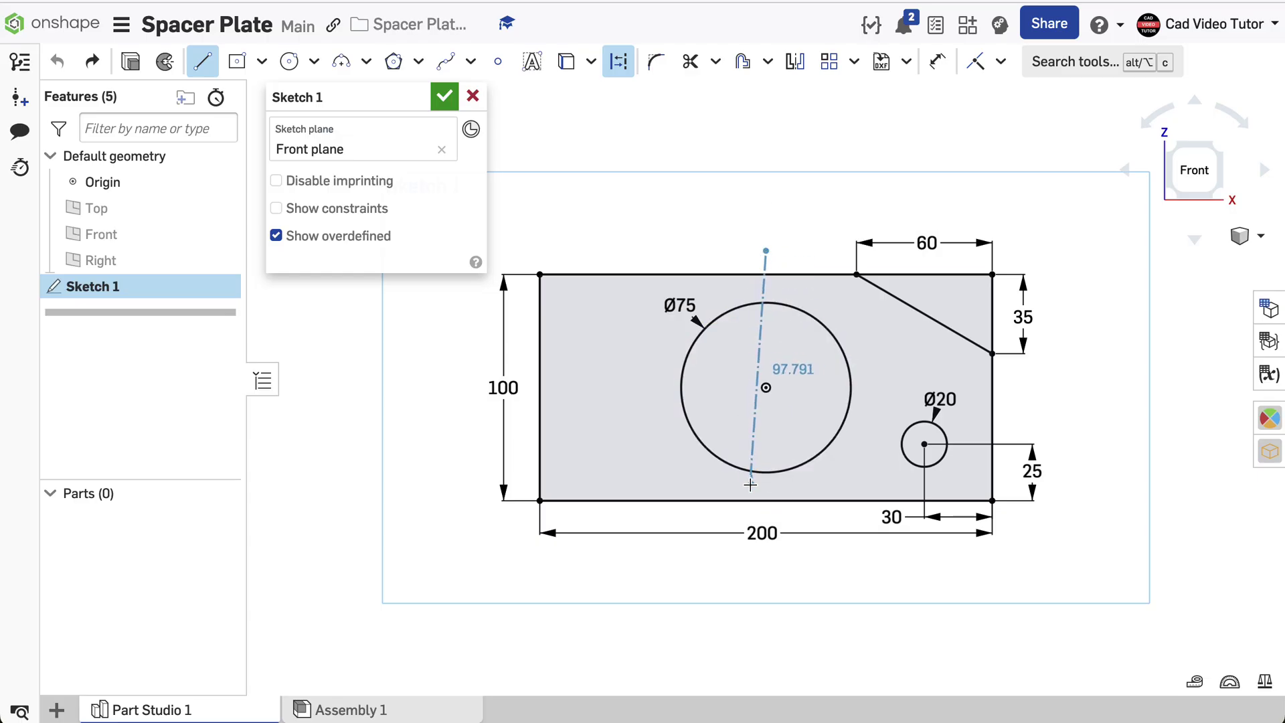
{"action": "left_click", "coordinate": [763, 516]}
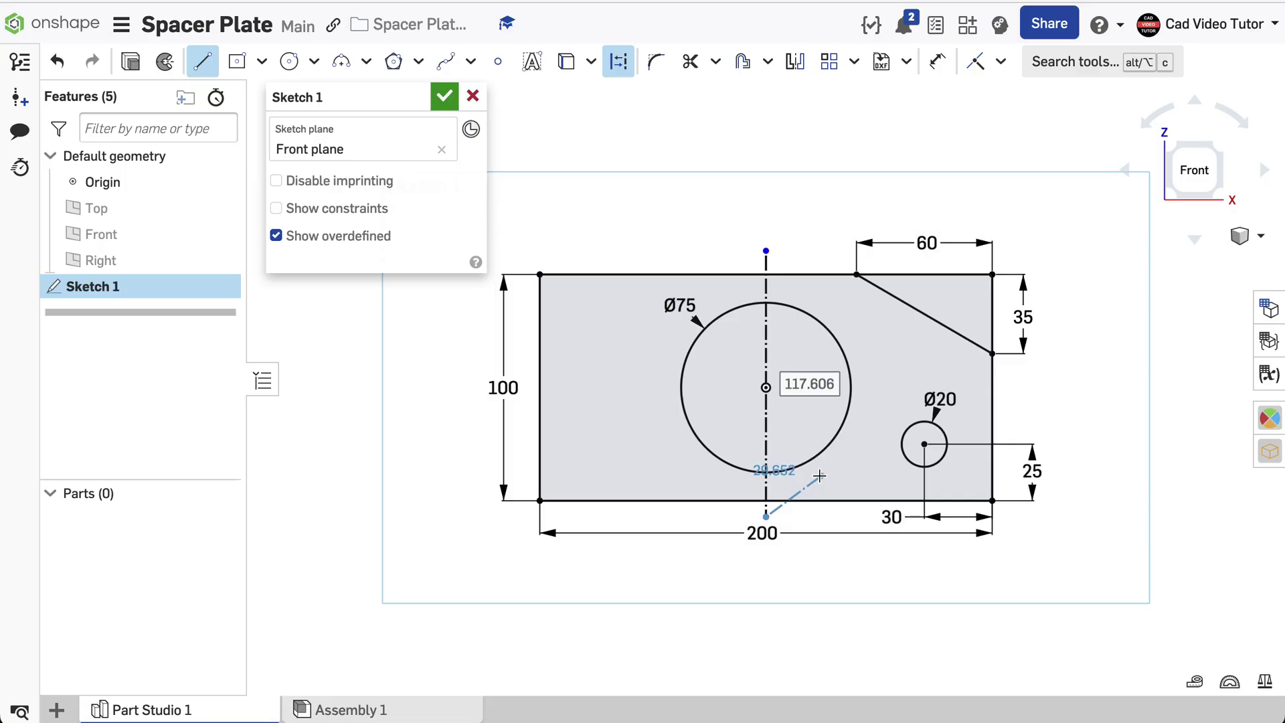
{"action": "key", "text": "Escape"}
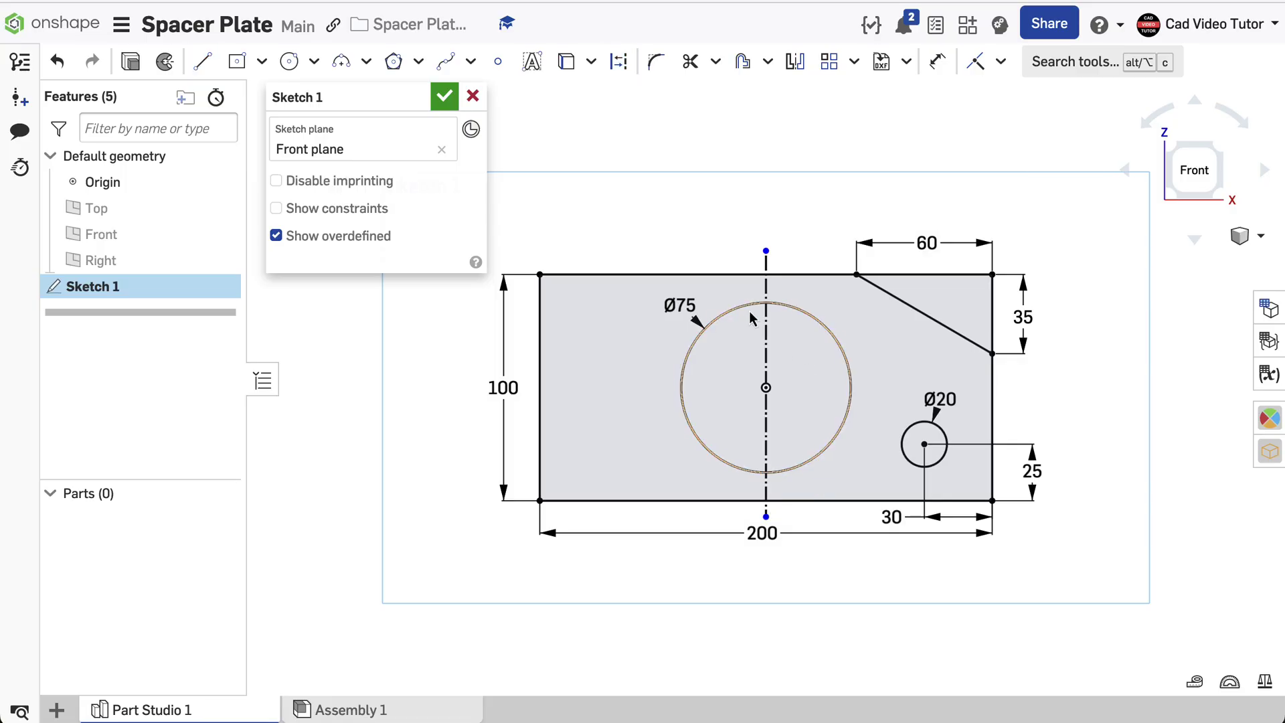
Mirror the diagonal corner line and Ø20 circle across the construction centreline.
{"action": "left_click", "coordinate": [794, 62]}
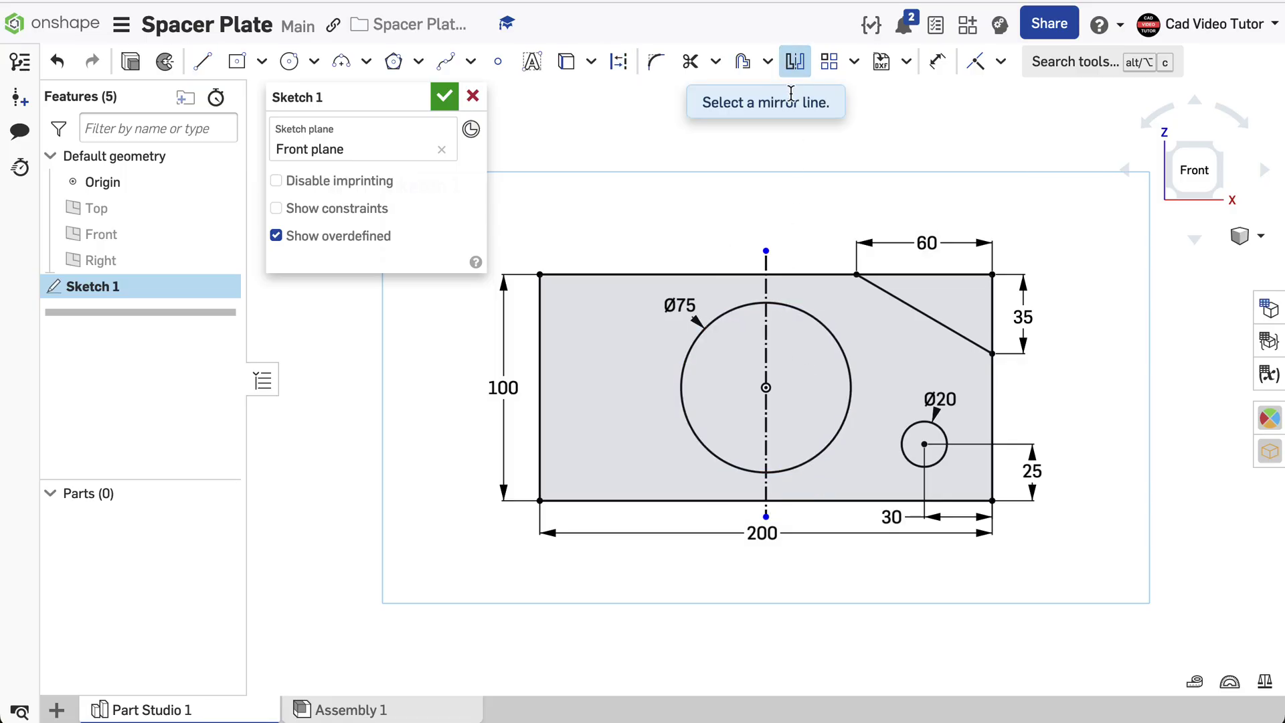
{"action": "left_click", "coordinate": [765, 261]}
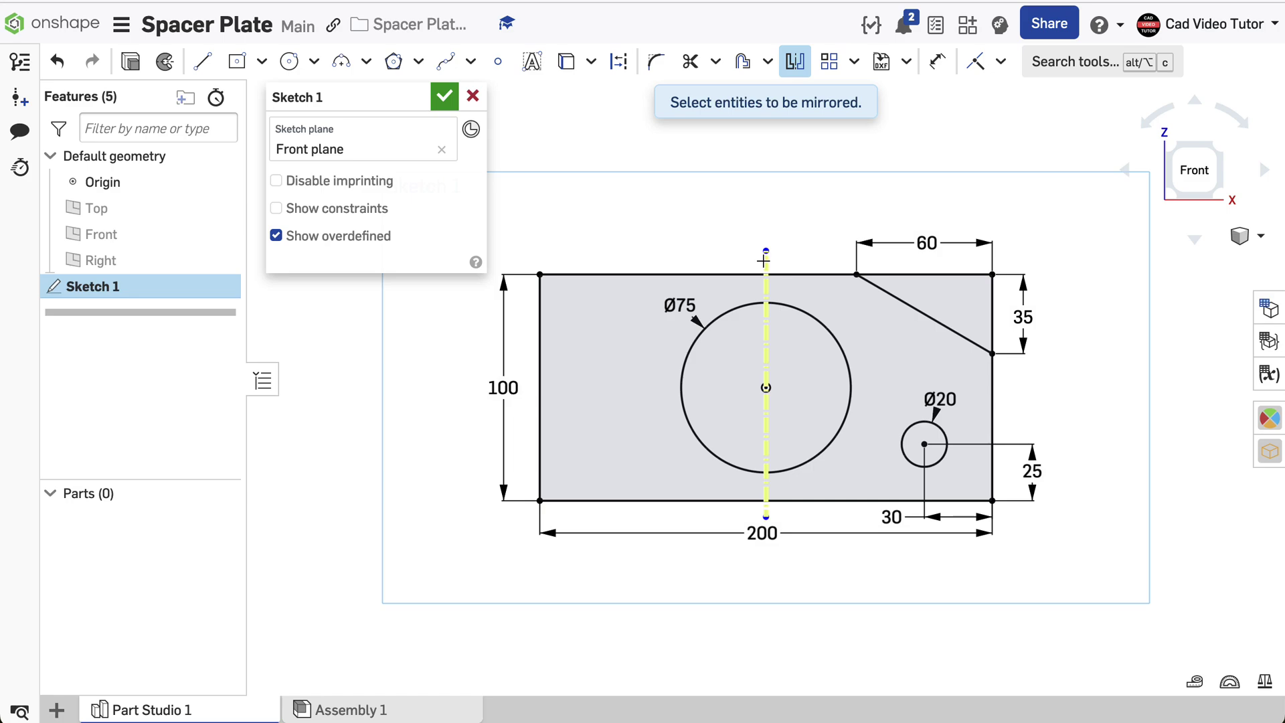
{"action": "left_click", "coordinate": [878, 288]}
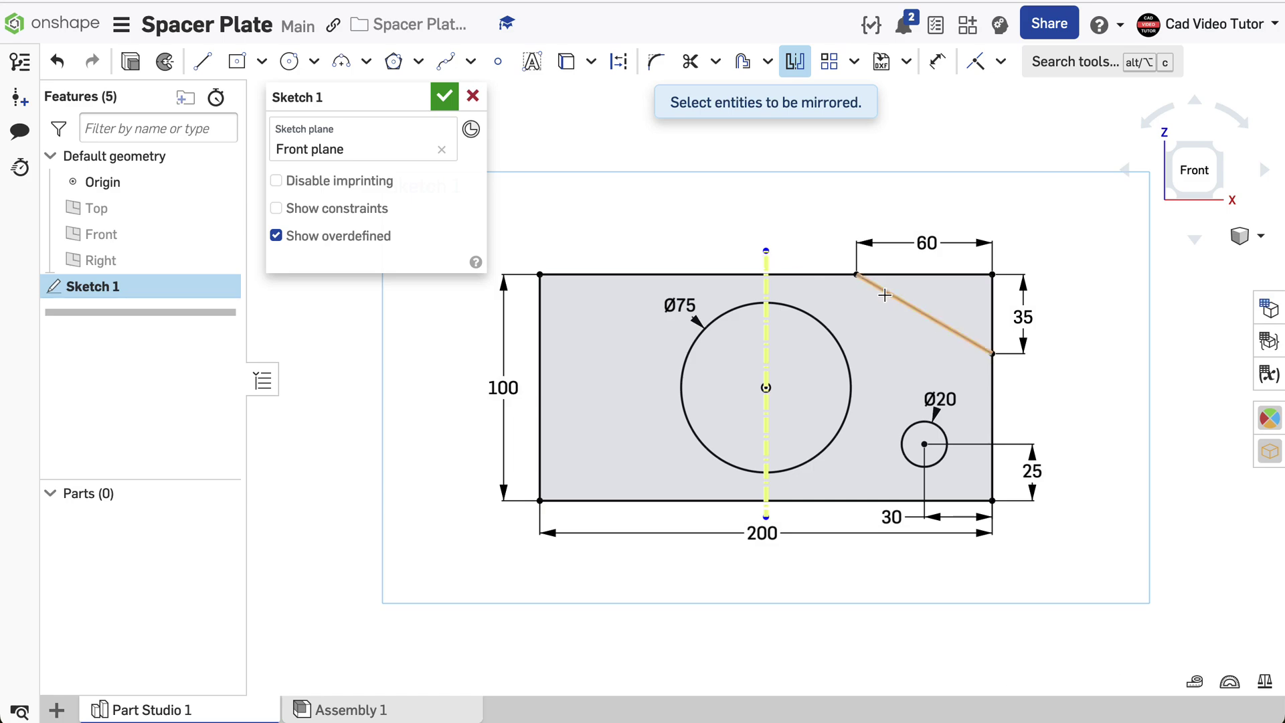
{"action": "left_click", "coordinate": [924, 423]}
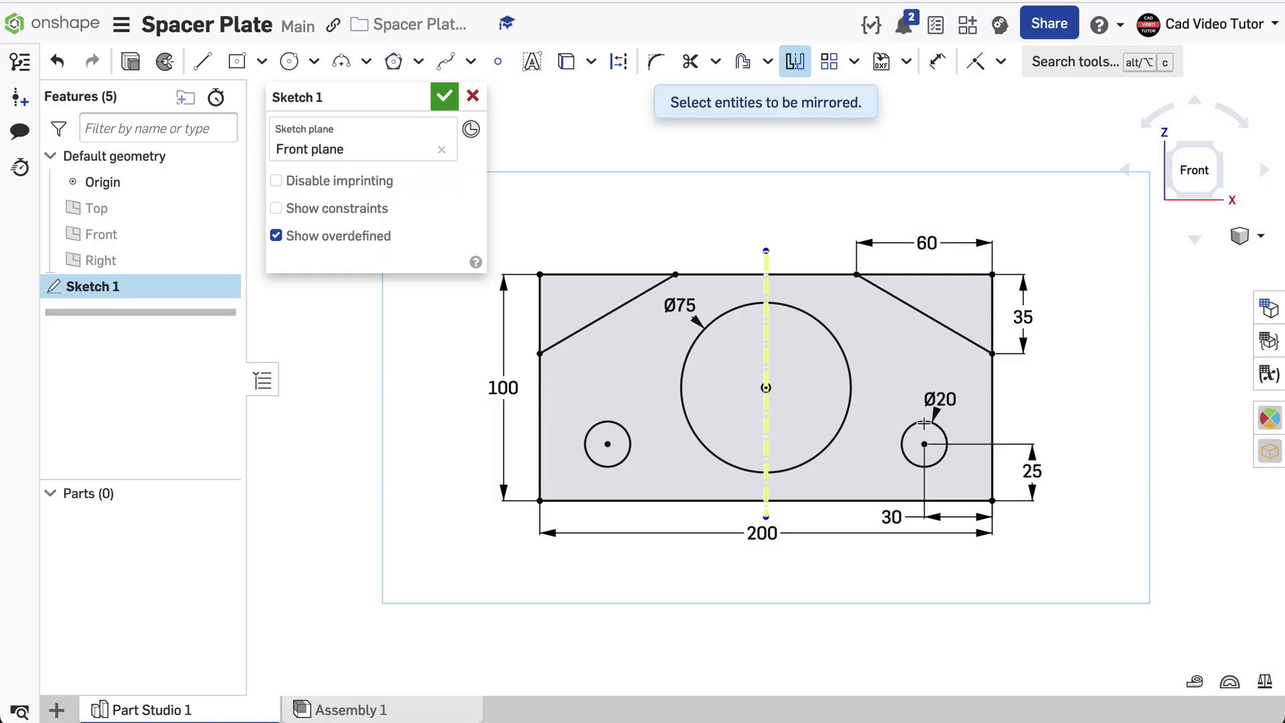
{"action": "right_click", "coordinate": [914, 215]}
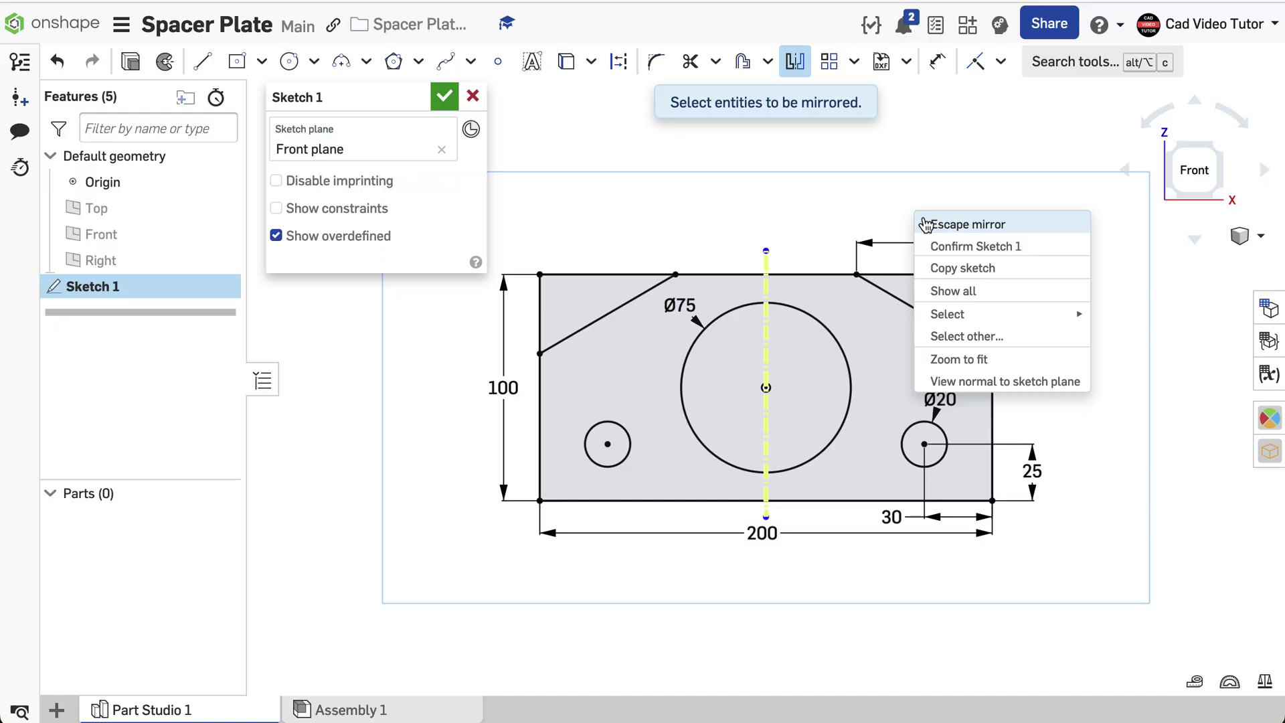
{"action": "left_click", "coordinate": [926, 224]}
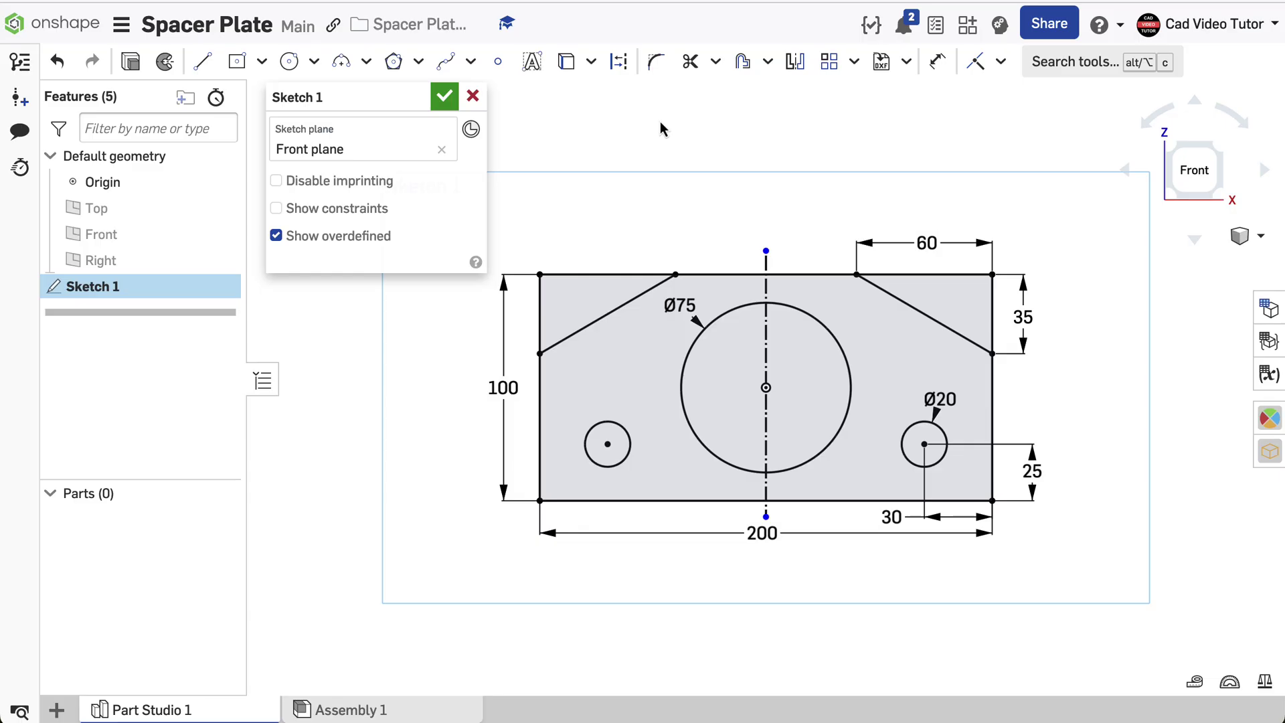
Accept Sketch 1 and switch to the Isometric view.
{"action": "left_click", "coordinate": [443, 97]}
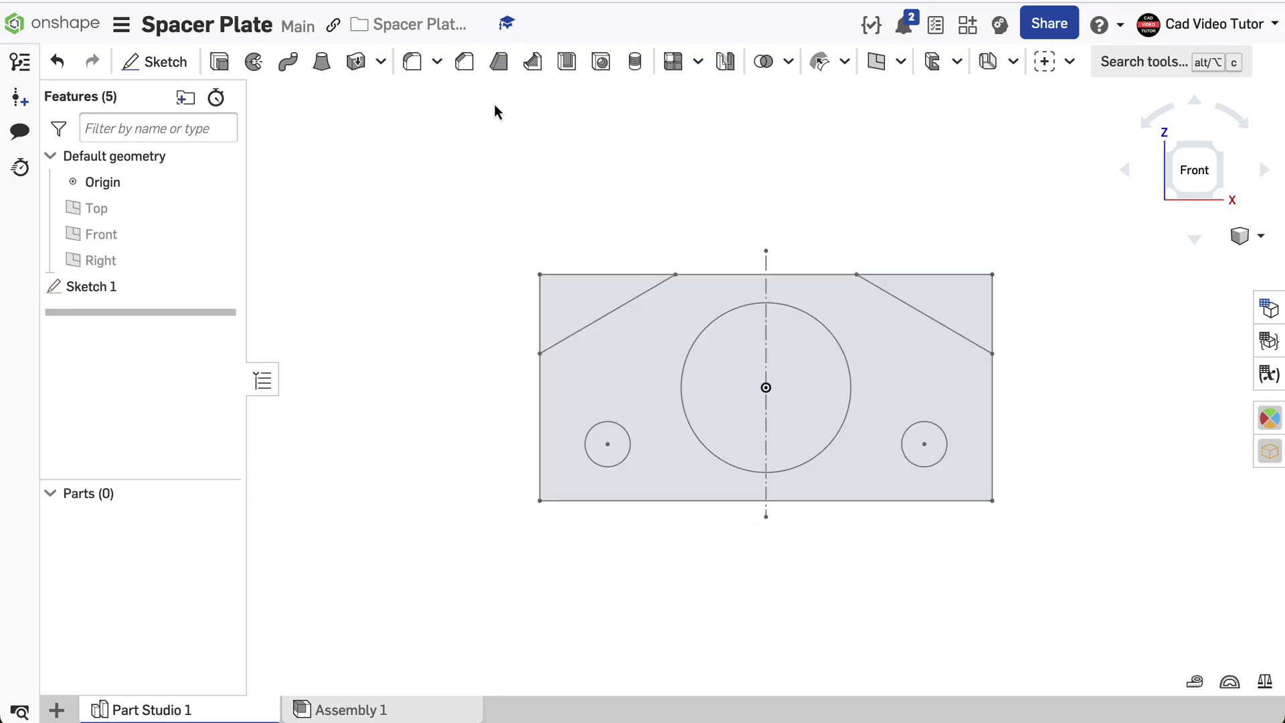
{"action": "right_click", "coordinate": [597, 126]}
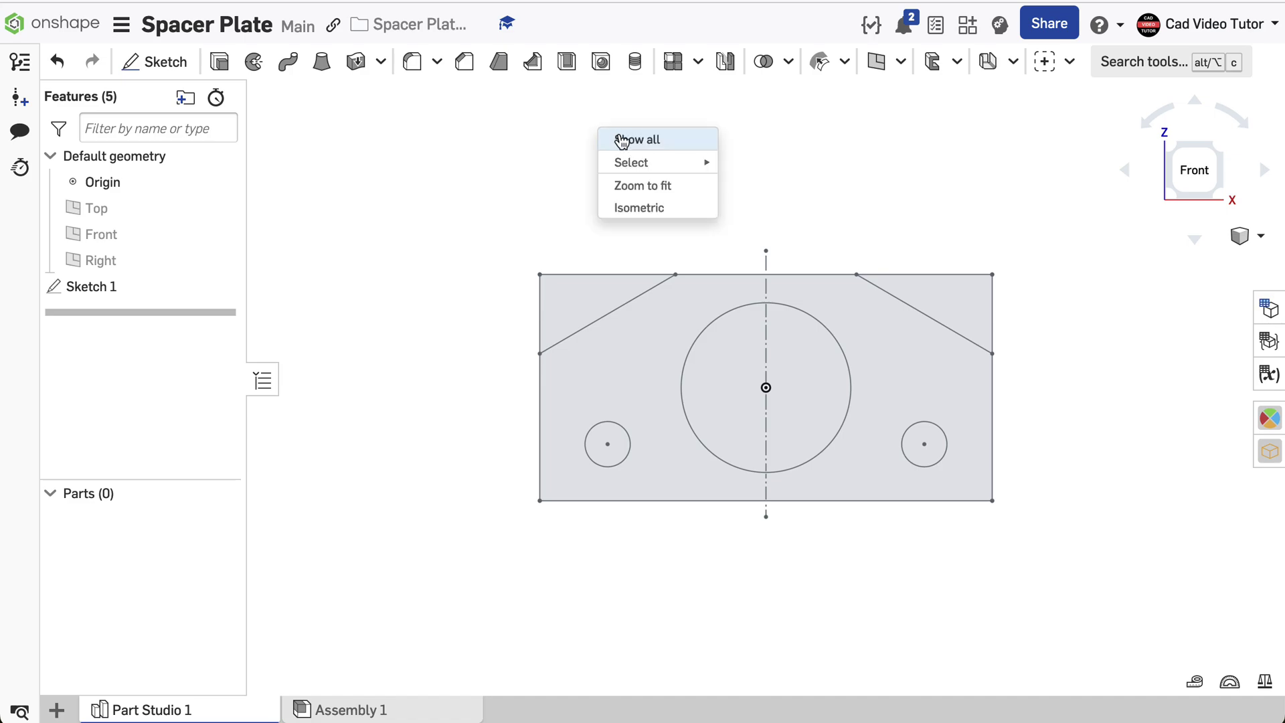
{"action": "left_click", "coordinate": [629, 209]}
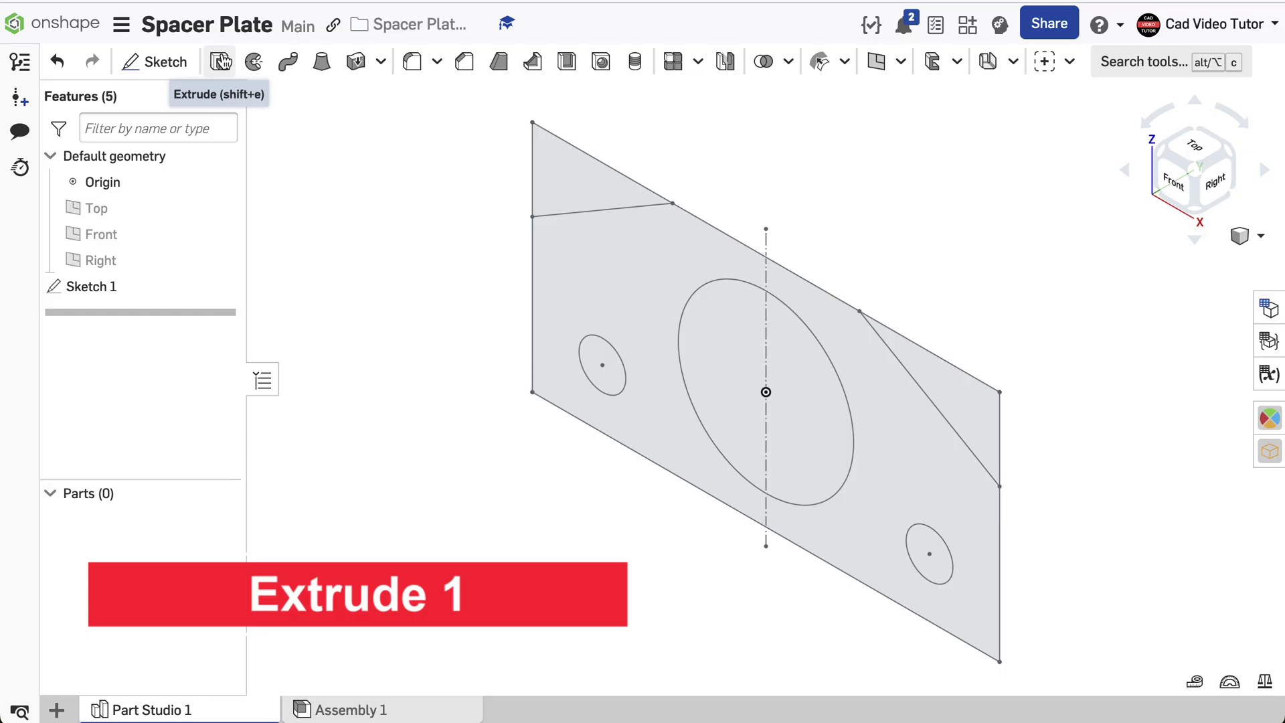
Extrude the plate profile region to a depth of 10 mm.
{"action": "left_click", "coordinate": [222, 62]}
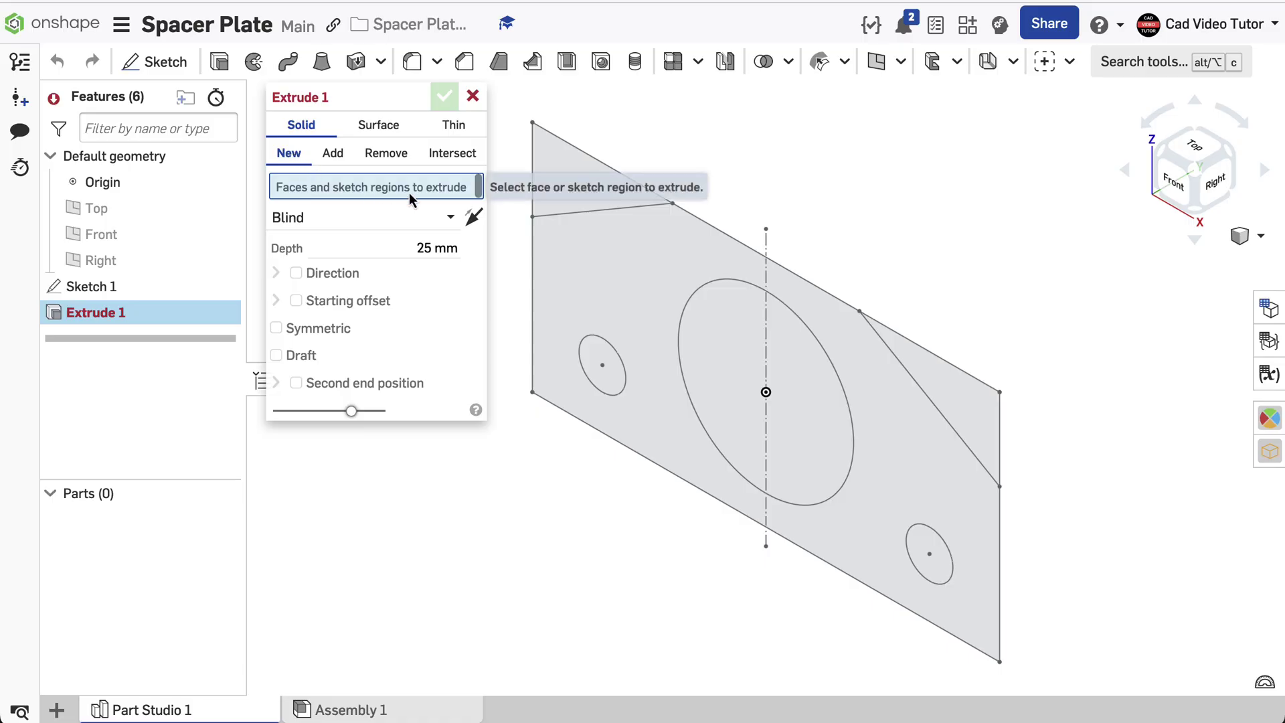
{"action": "left_click", "coordinate": [585, 261]}
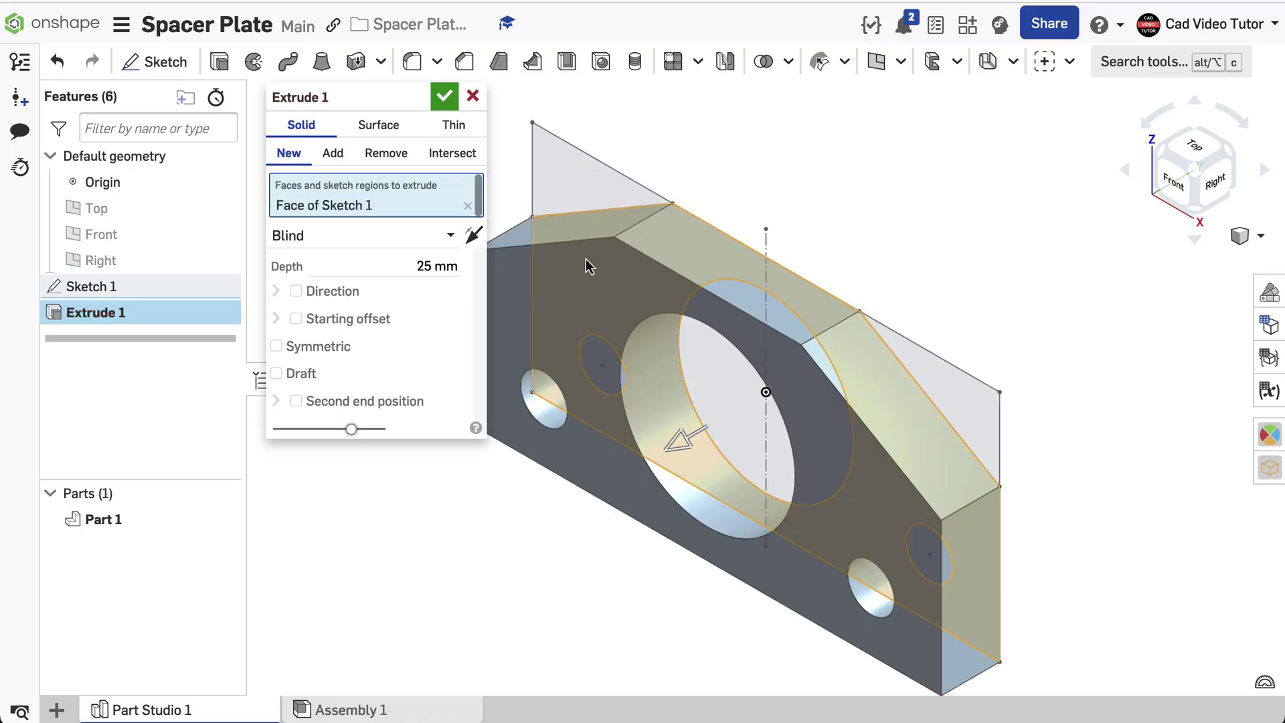
{"action": "left_click", "coordinate": [410, 265]}
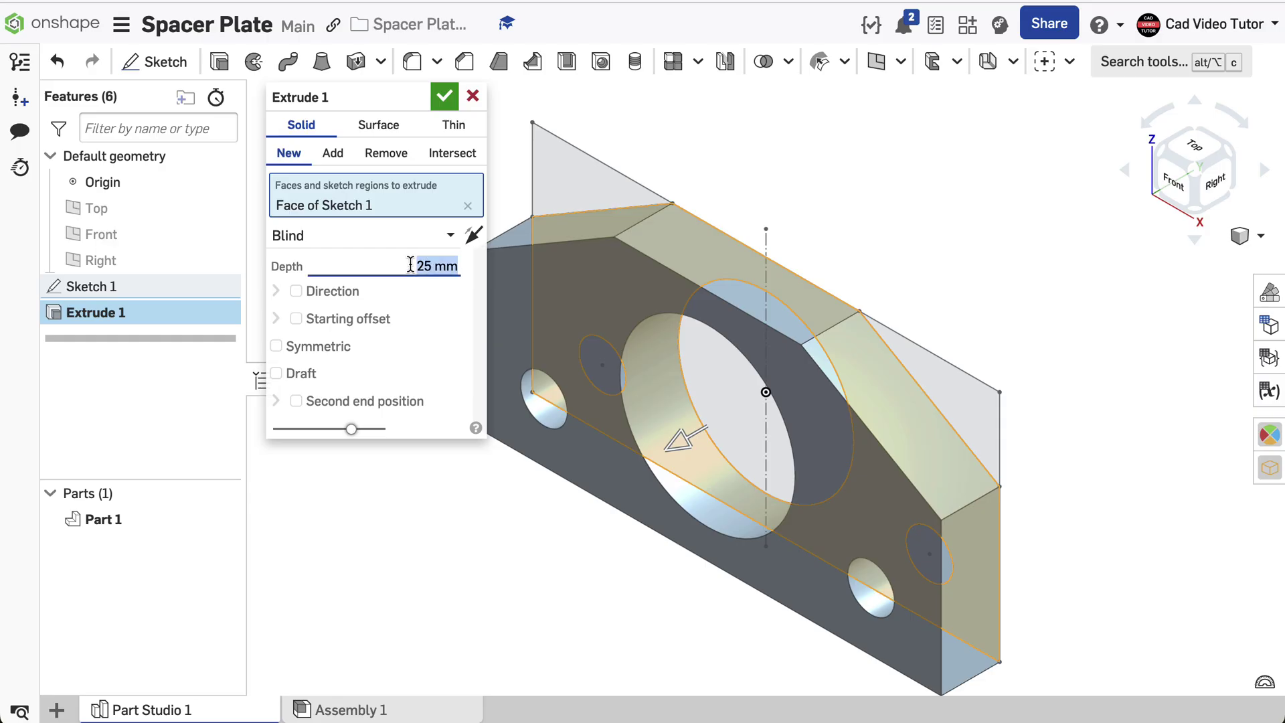
{"action": "type", "text": "10"}
{"action": "key", "text": "Return"}
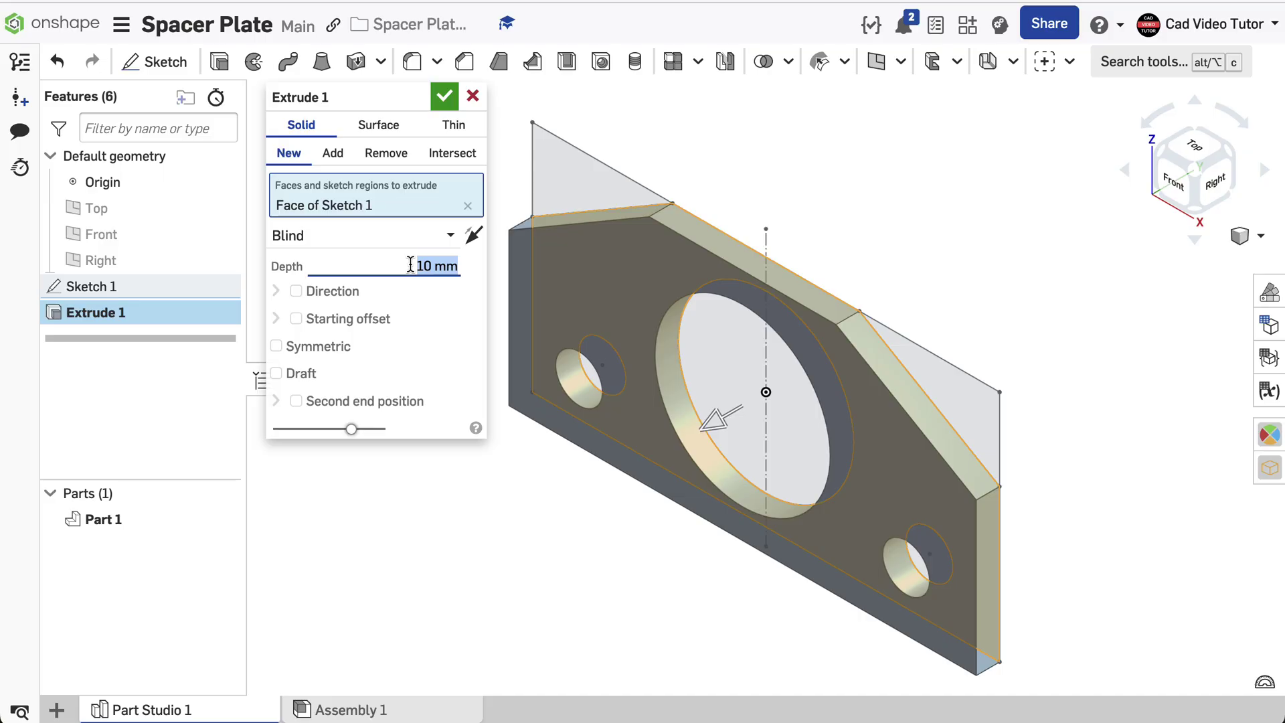
Accept Extrude 1 so the 10 mm plate with three holes becomes solid Part 1.
{"action": "left_click", "coordinate": [438, 99]}
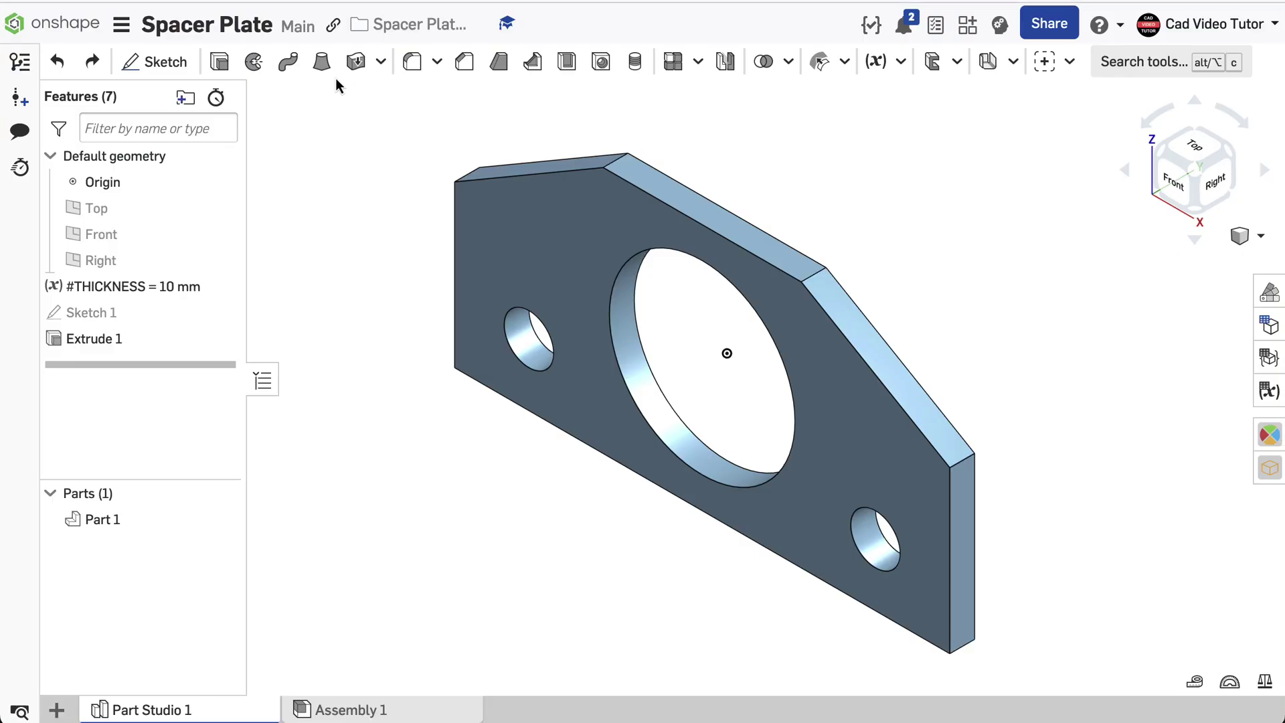
{"action": "left_click", "coordinate": [131, 33]}
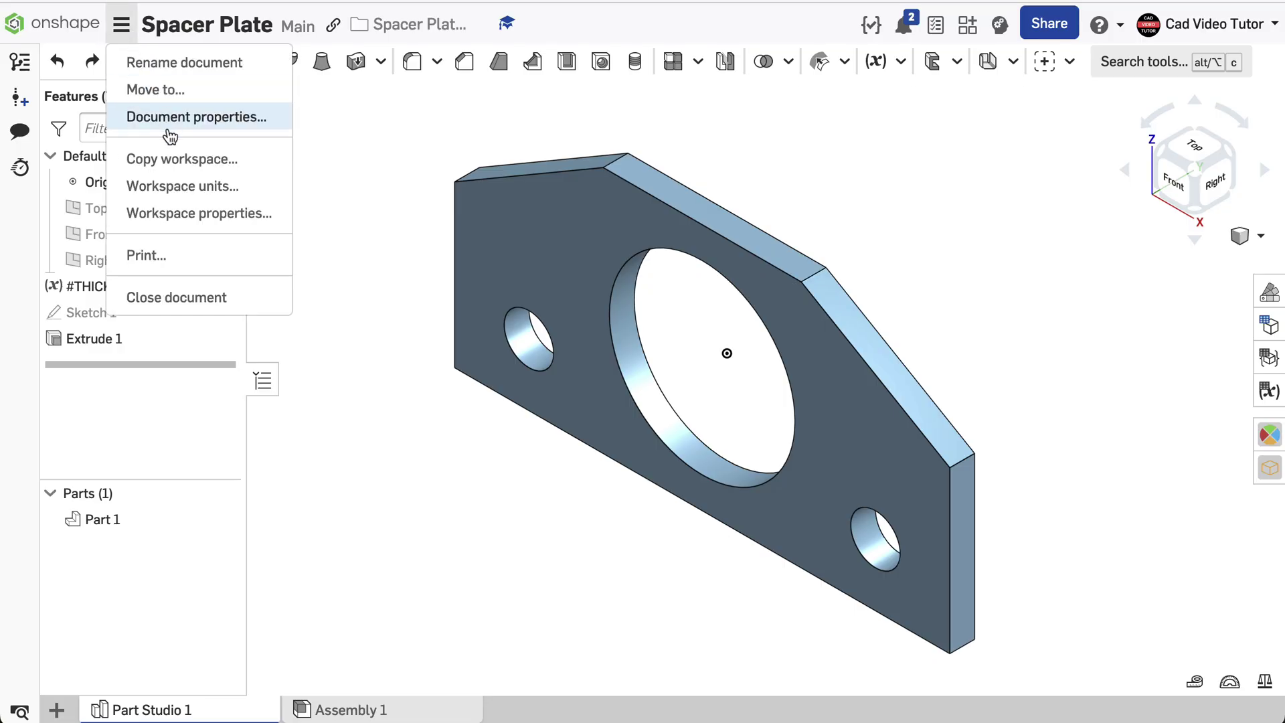
{"action": "left_click", "coordinate": [169, 185]}
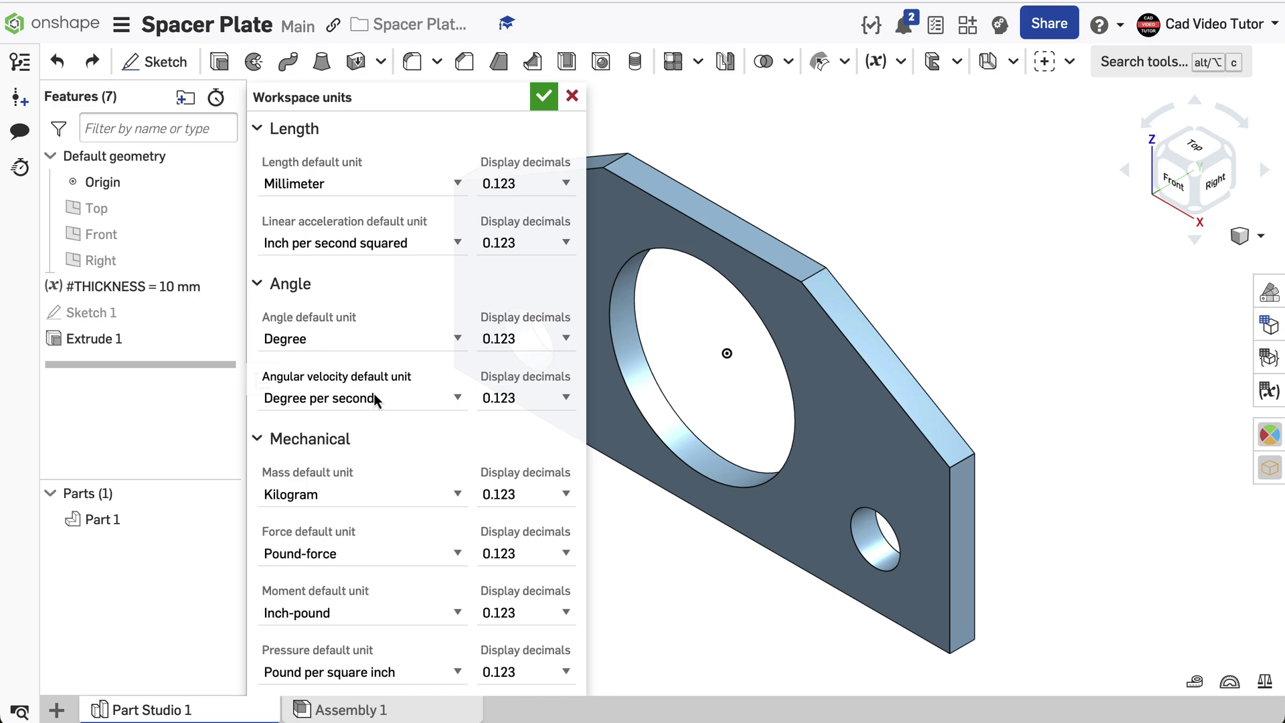
{"action": "left_click", "coordinate": [459, 496]}
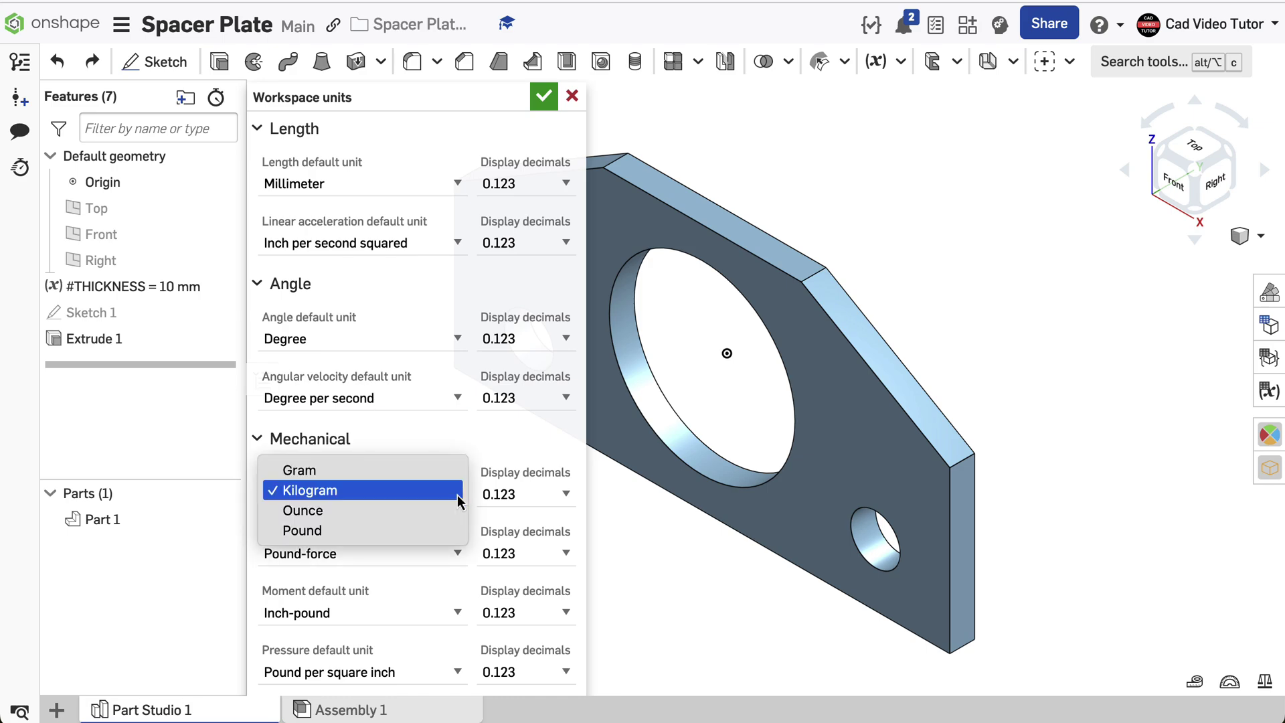
{"action": "key", "text": "Escape"}
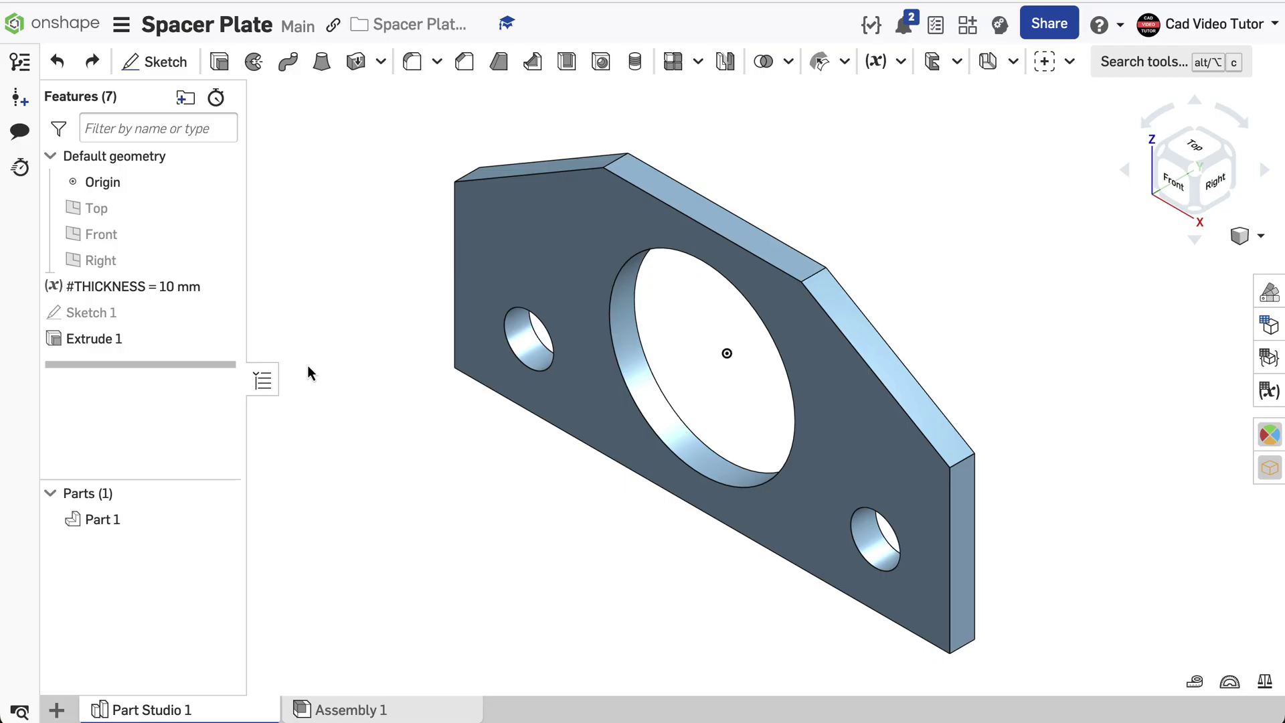
Search the material library for 'steel' and apply plain Steel to Part 1.
{"action": "right_click", "coordinate": [129, 517]}
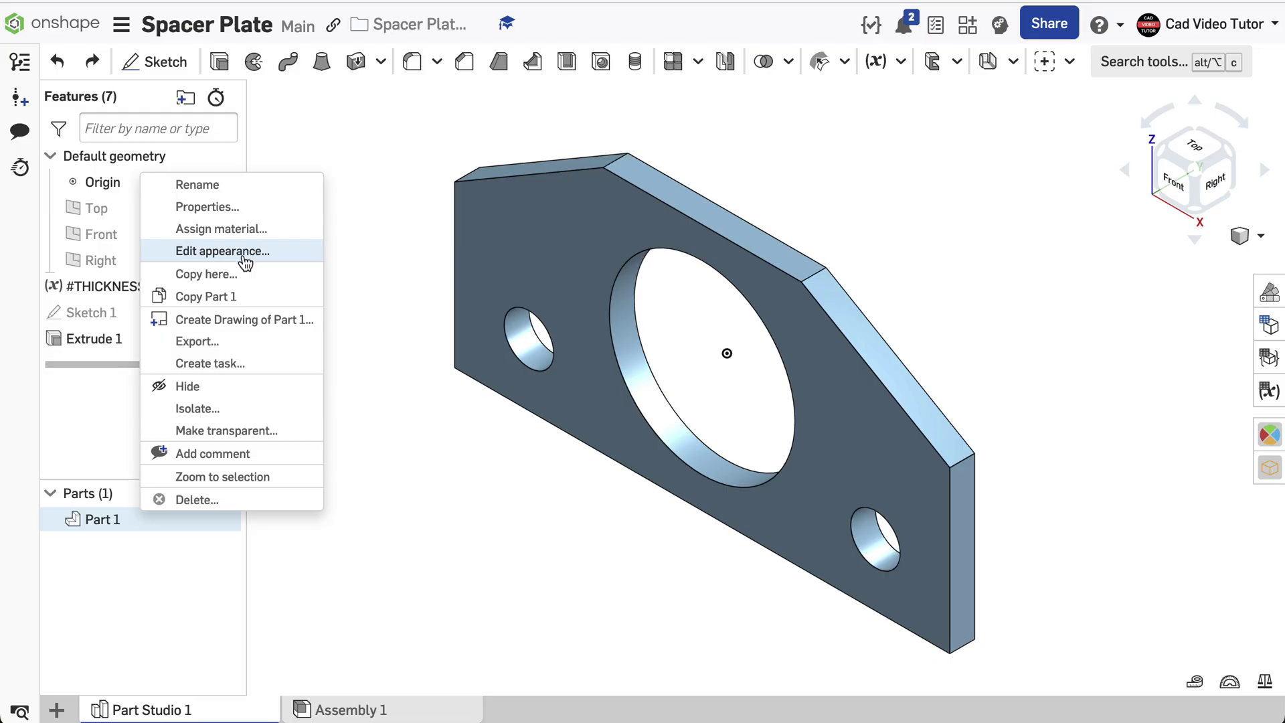
{"action": "key", "text": "Escape"}
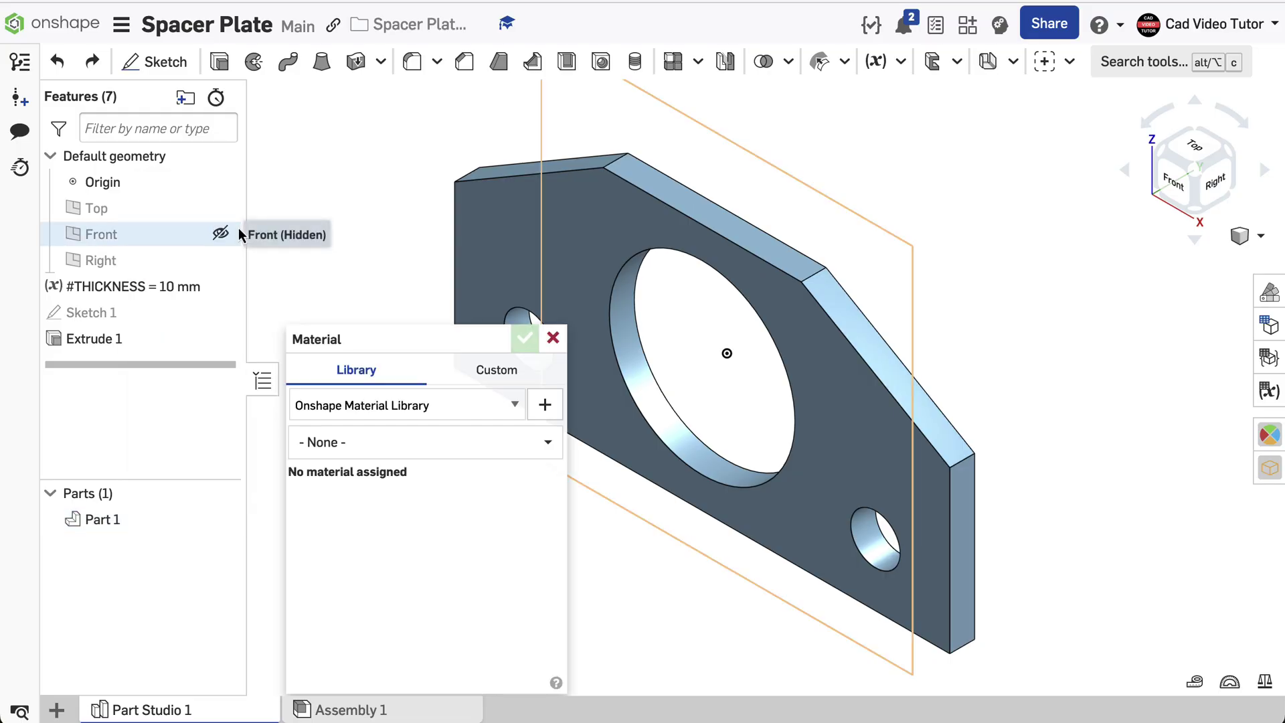
{"action": "left_click", "coordinate": [338, 444]}
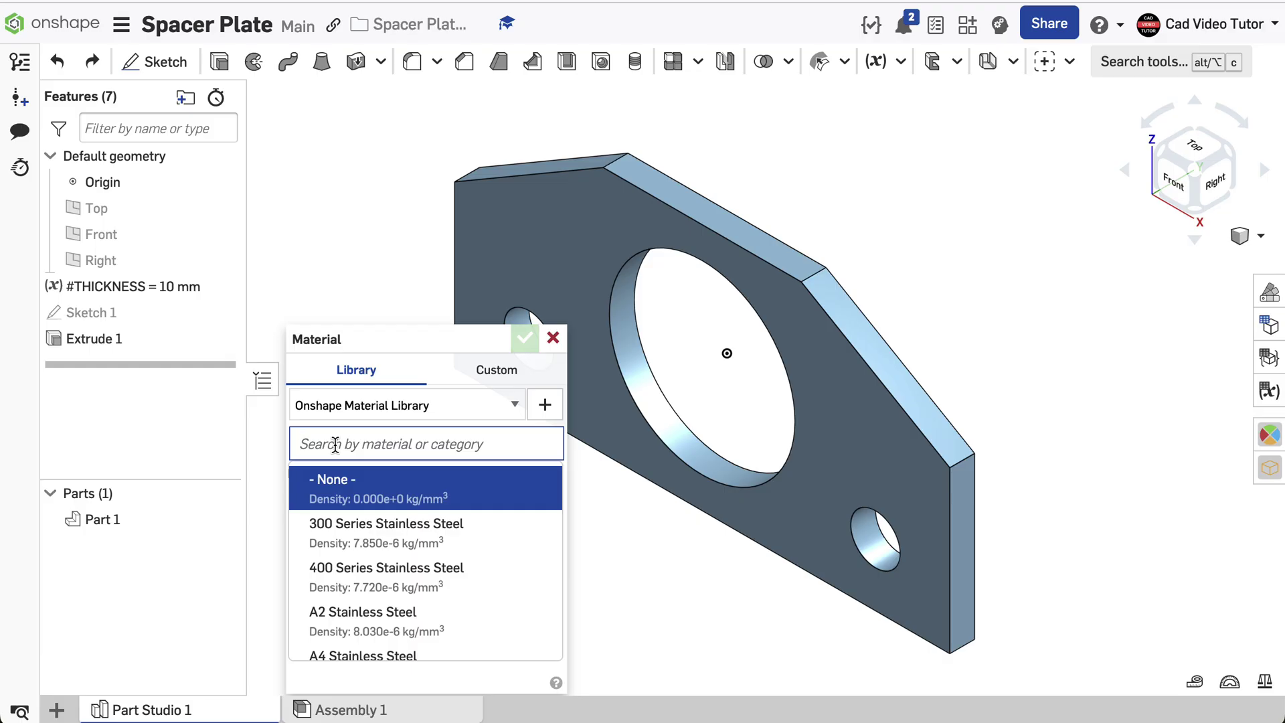
{"action": "type", "text": "steel"}
{"action": "scroll", "coordinate": [345, 589], "scroll_direction": "down", "scroll_amount": 3}
{"action": "scroll", "coordinate": [346, 592], "scroll_direction": "down", "scroll_amount": 5}
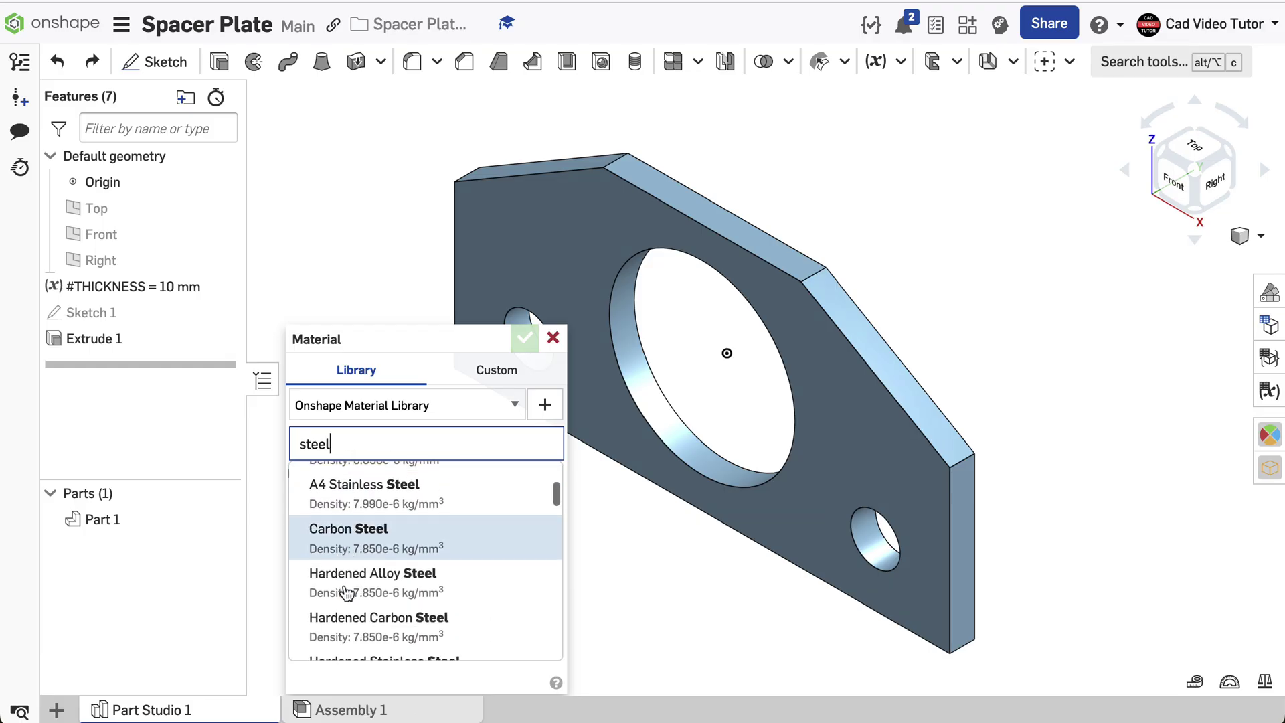
{"action": "scroll", "coordinate": [346, 593], "scroll_direction": "down", "scroll_amount": 5}
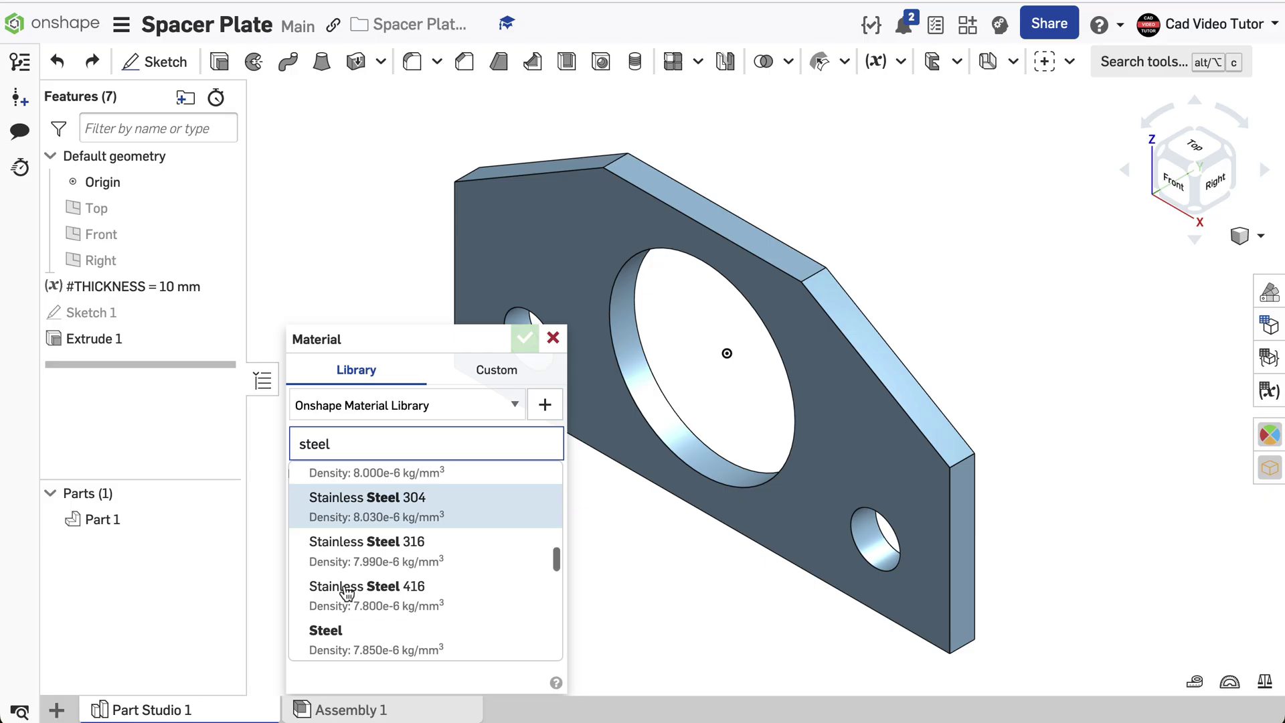
{"action": "scroll", "coordinate": [365, 619], "scroll_direction": "down", "scroll_amount": 1}
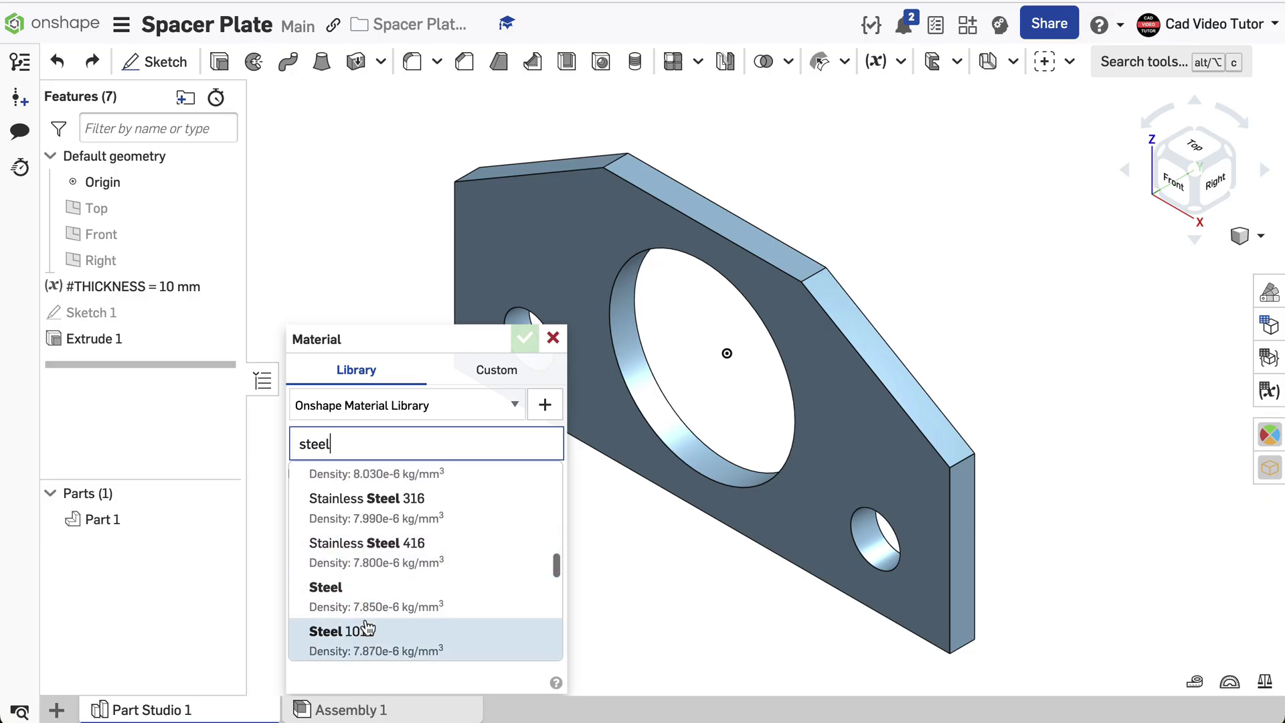
{"action": "left_click", "coordinate": [365, 604]}
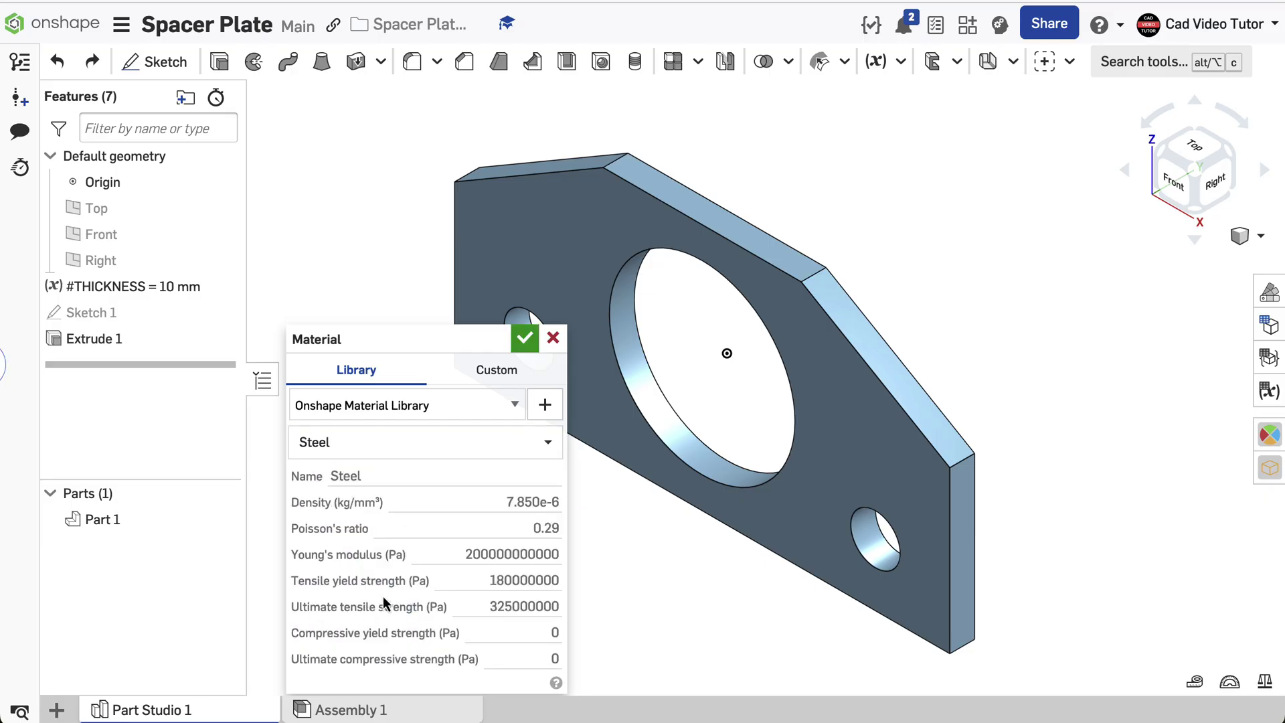
{"action": "left_click", "coordinate": [521, 339]}
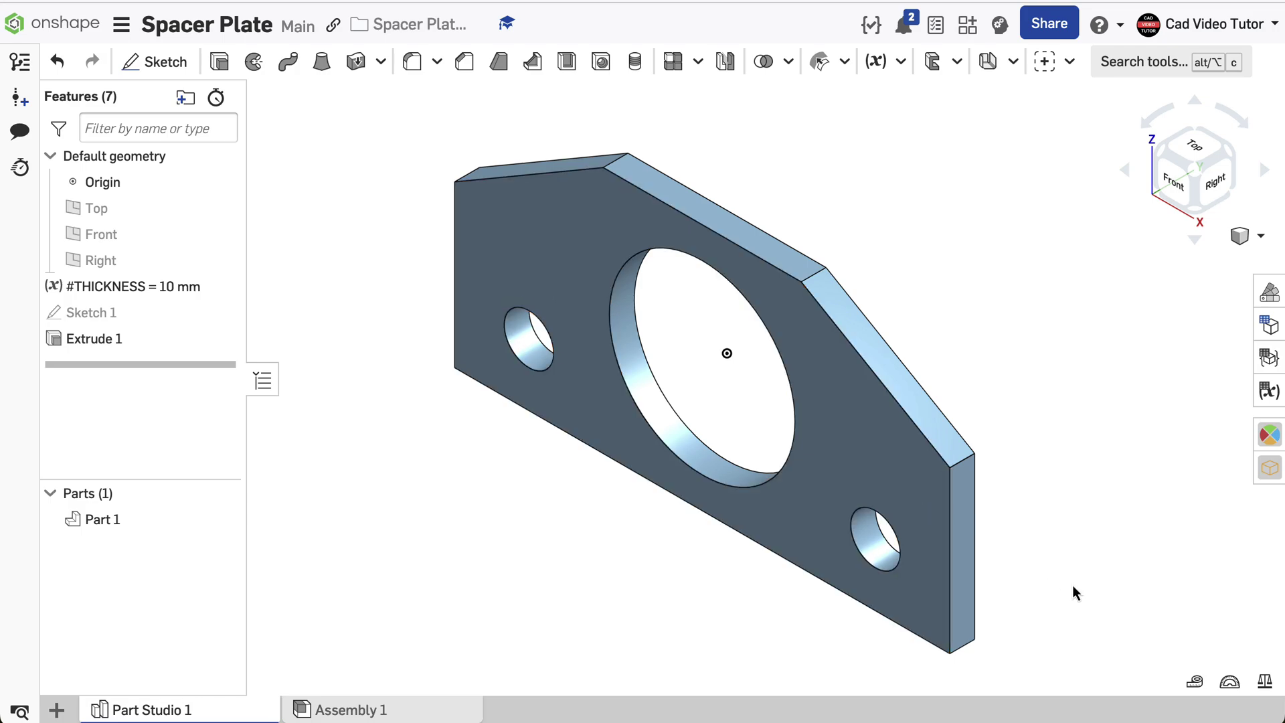
{"action": "left_click", "coordinate": [1265, 683]}
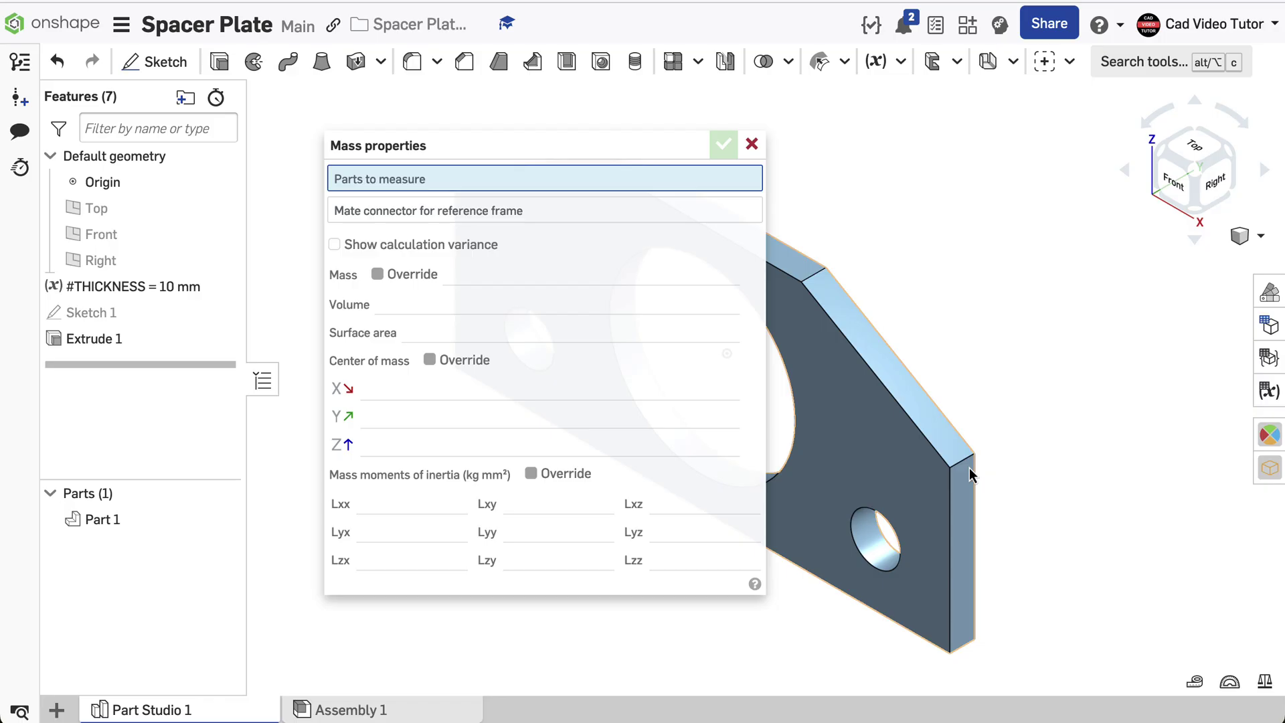
{"action": "left_click", "coordinate": [826, 388]}
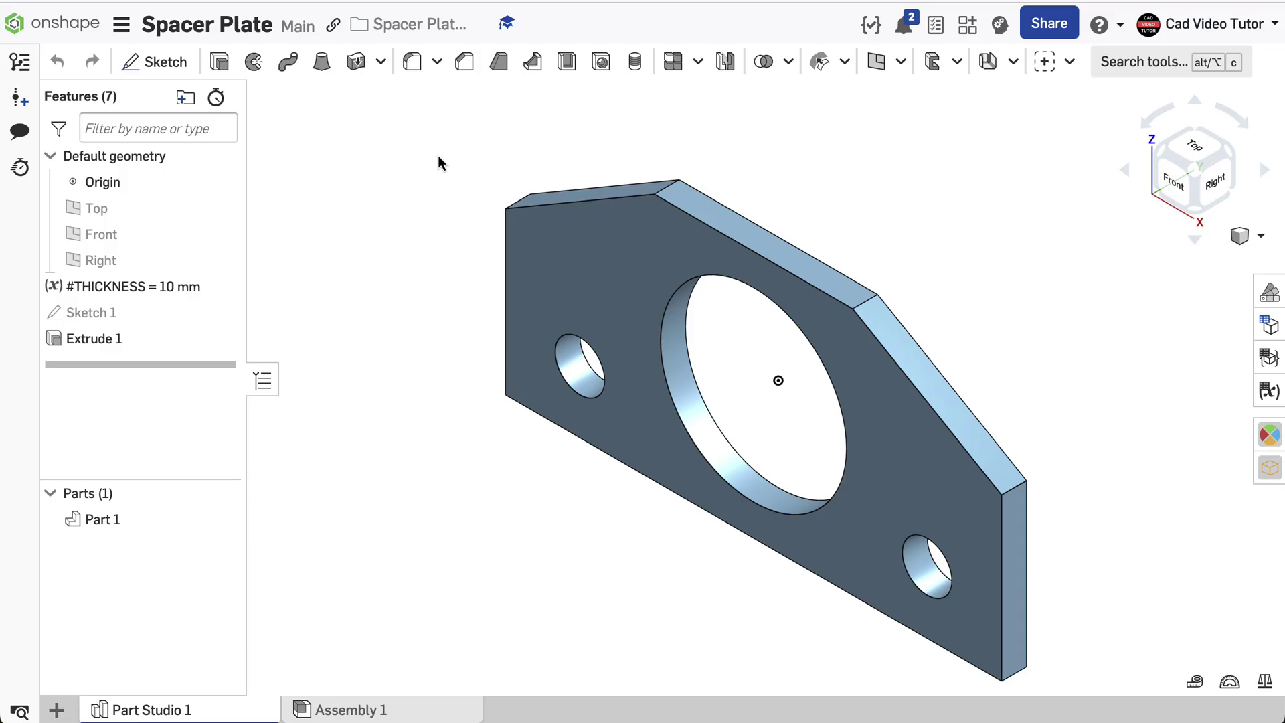
Set the #THICKNESS variable value to 25 mm and accept the change.
{"action": "double_click", "coordinate": [193, 285]}
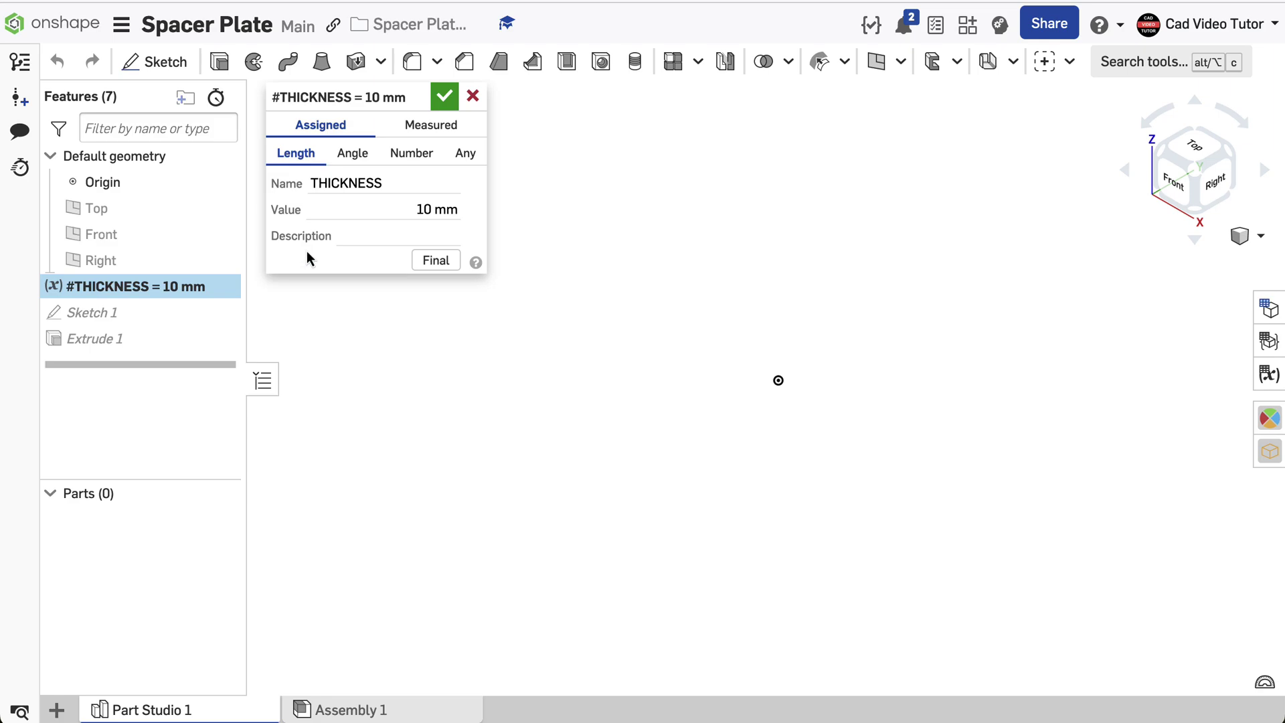
{"action": "left_click", "coordinate": [422, 209]}
{"action": "type", "text": "25"}
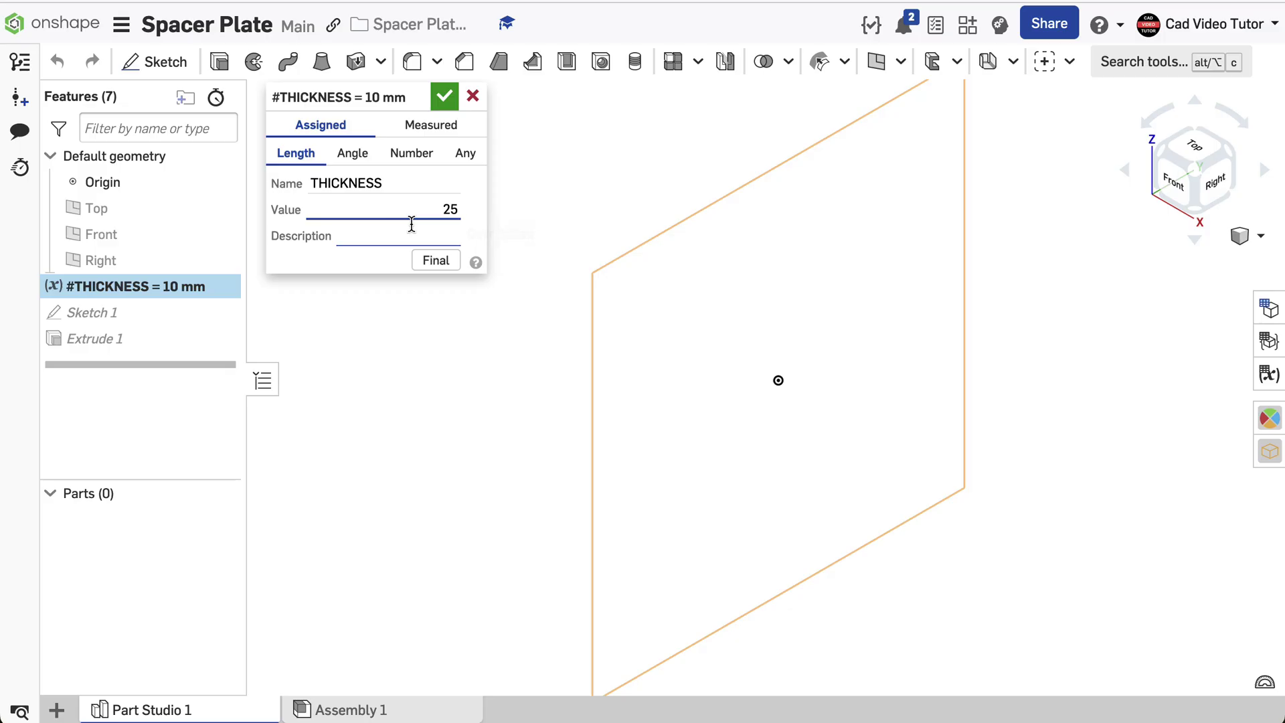
{"action": "left_click", "coordinate": [432, 261]}
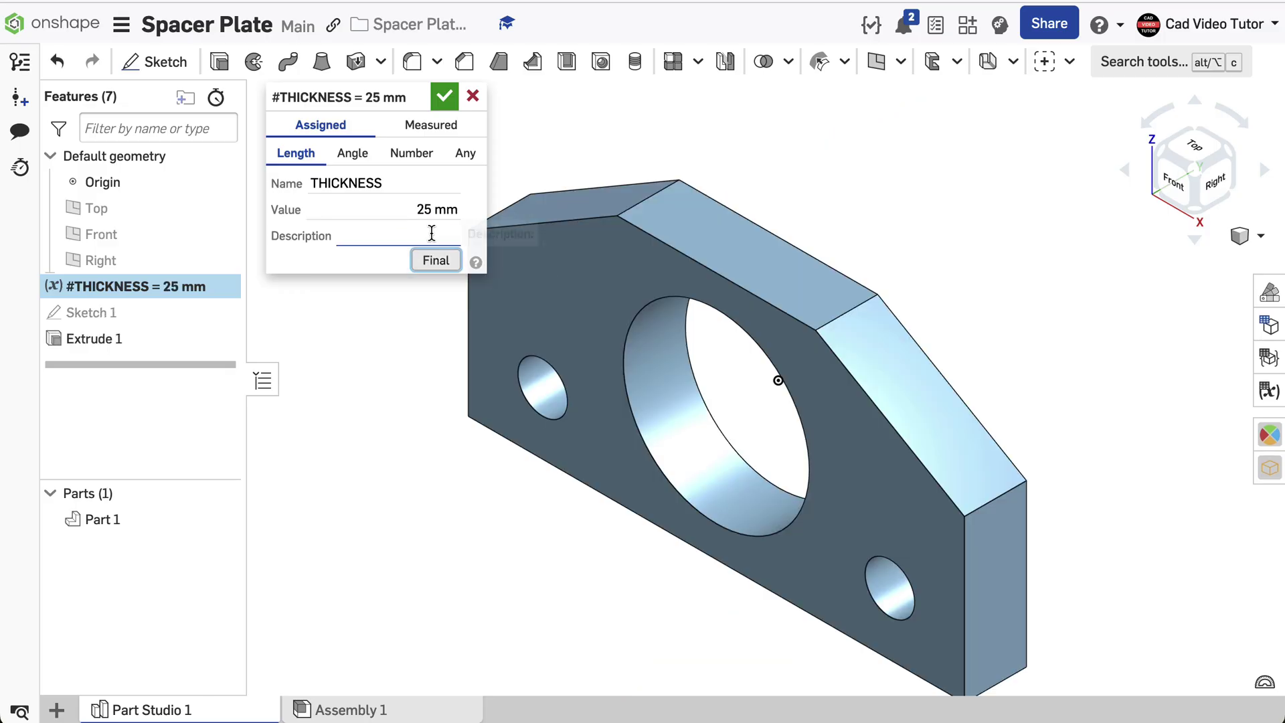
{"action": "left_click", "coordinate": [442, 99]}
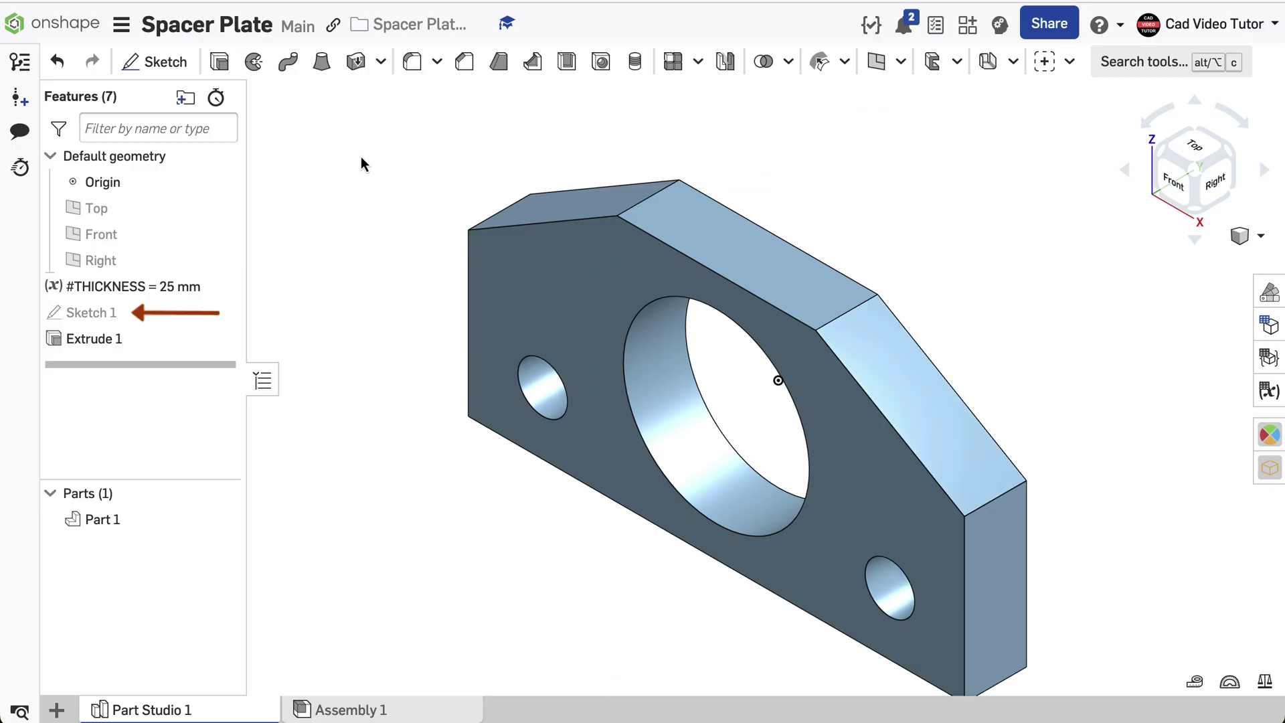
Edit Sketch 1 face-on and change the 200 width dimension to 250.
{"action": "double_click", "coordinate": [207, 314]}
{"action": "key", "text": "n"}
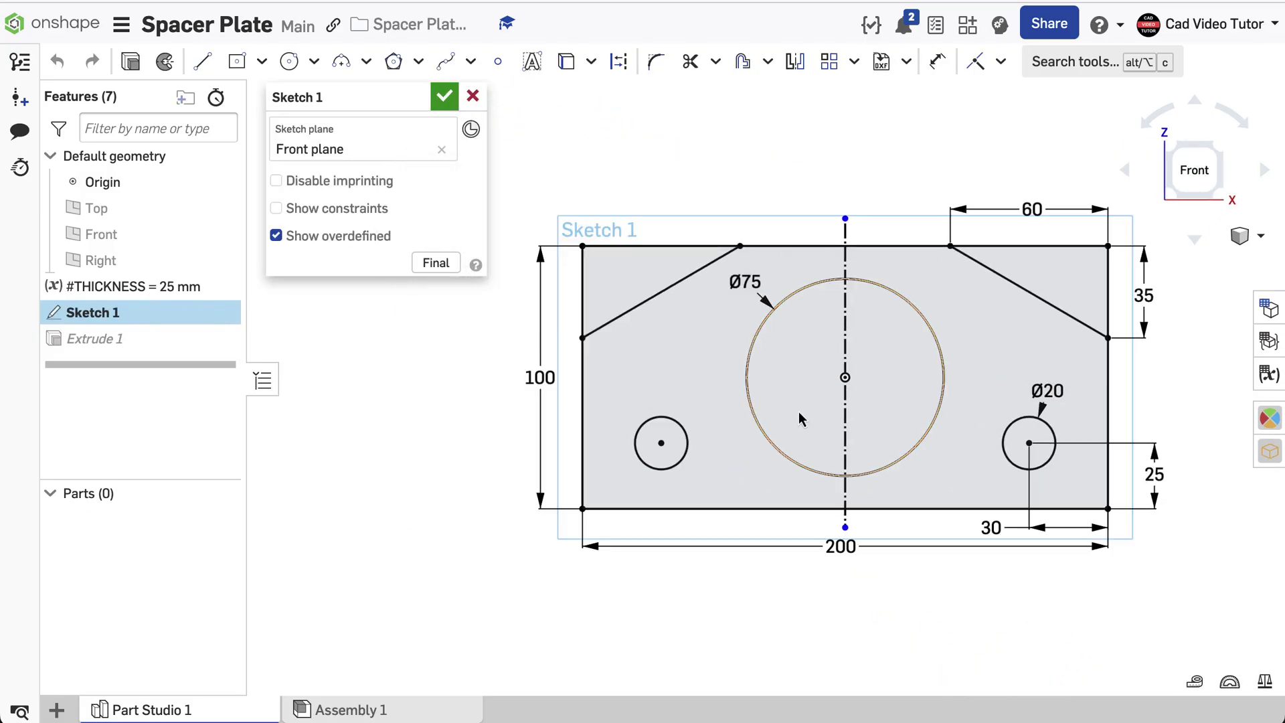
{"action": "double_click", "coordinate": [833, 547]}
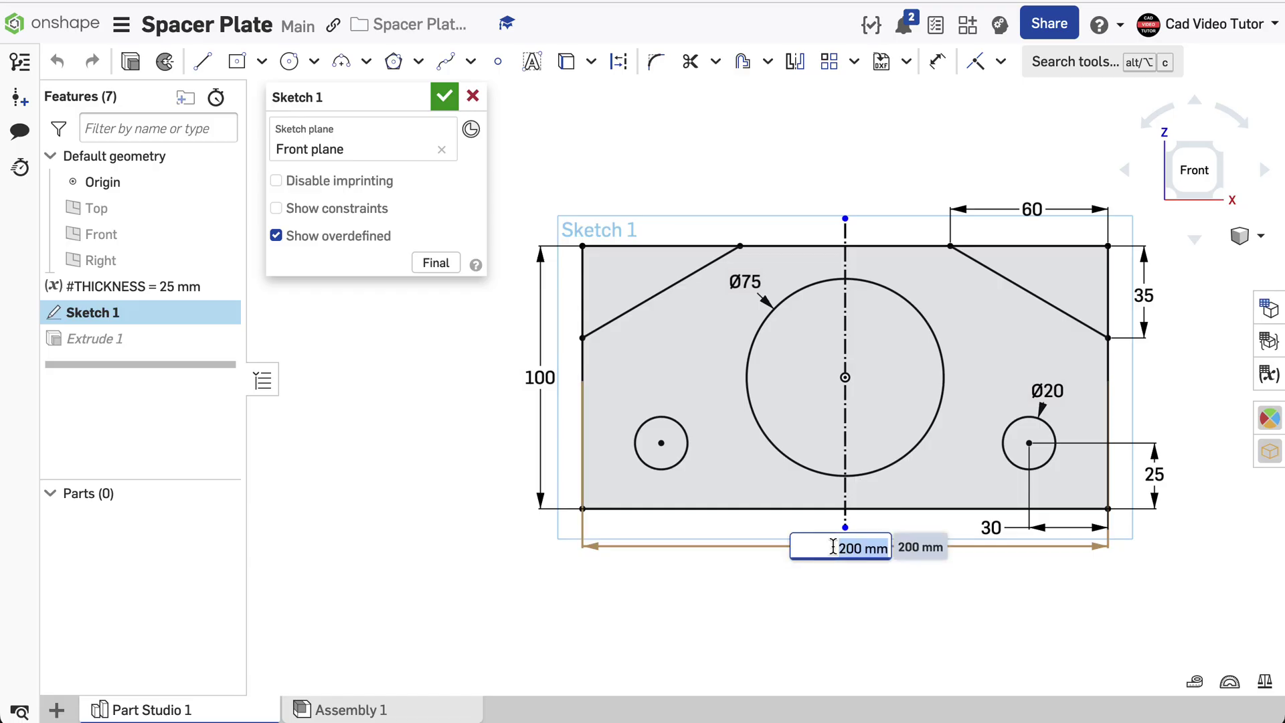
{"action": "type", "text": "250"}
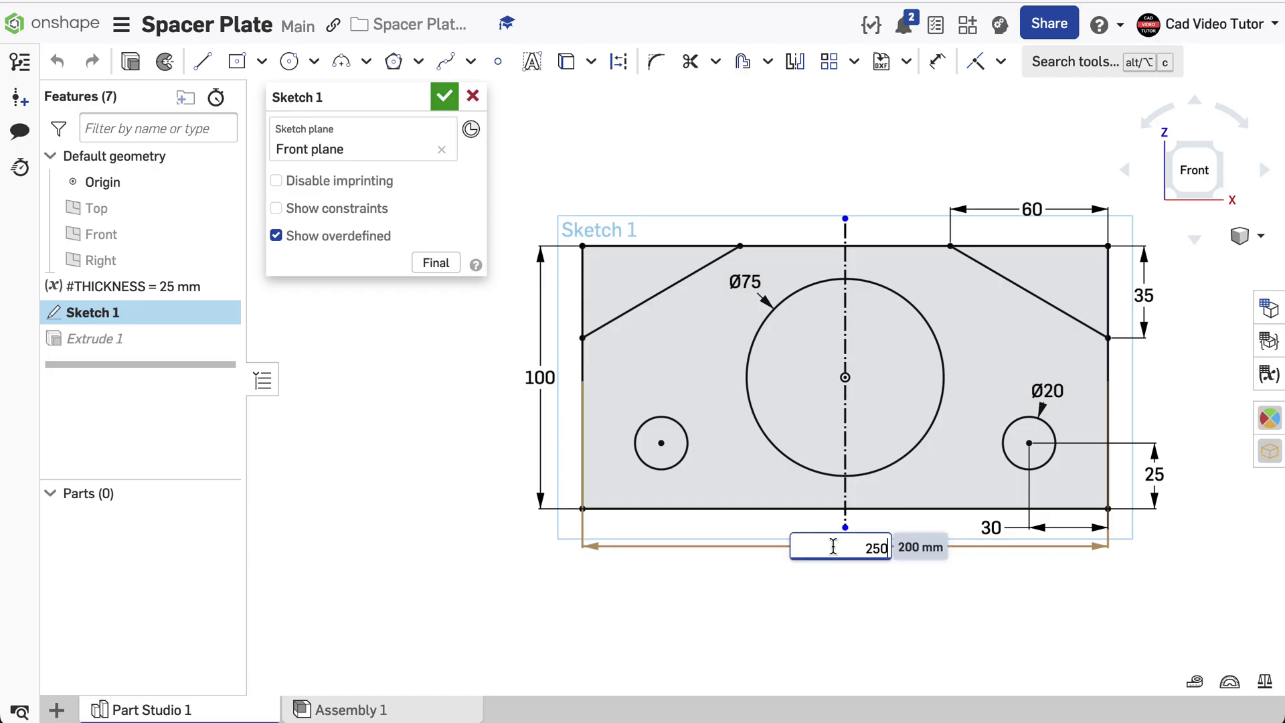
{"action": "key", "text": "Return"}
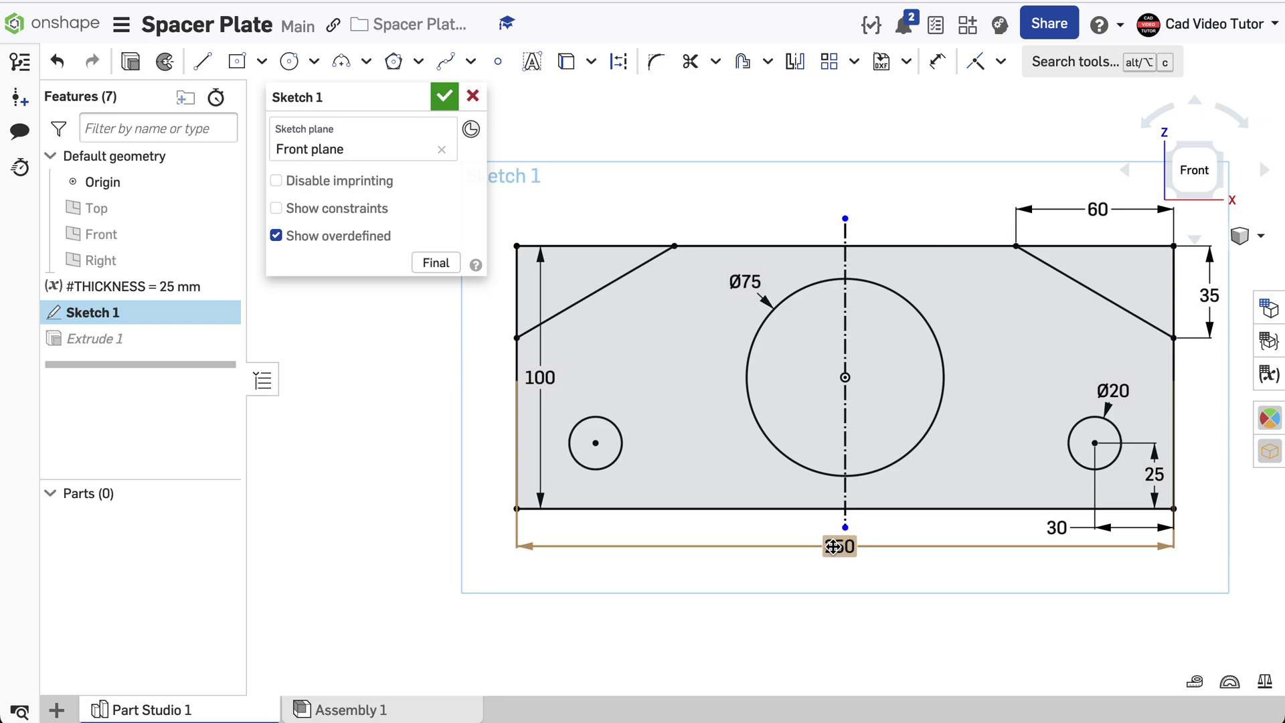
Change the 100 height dimension to 120 and accept the resized sketch.
{"action": "left_click_drag", "start_coordinate": [540, 378], "coordinate": [483, 387]}
{"action": "double_click", "coordinate": [483, 387]}
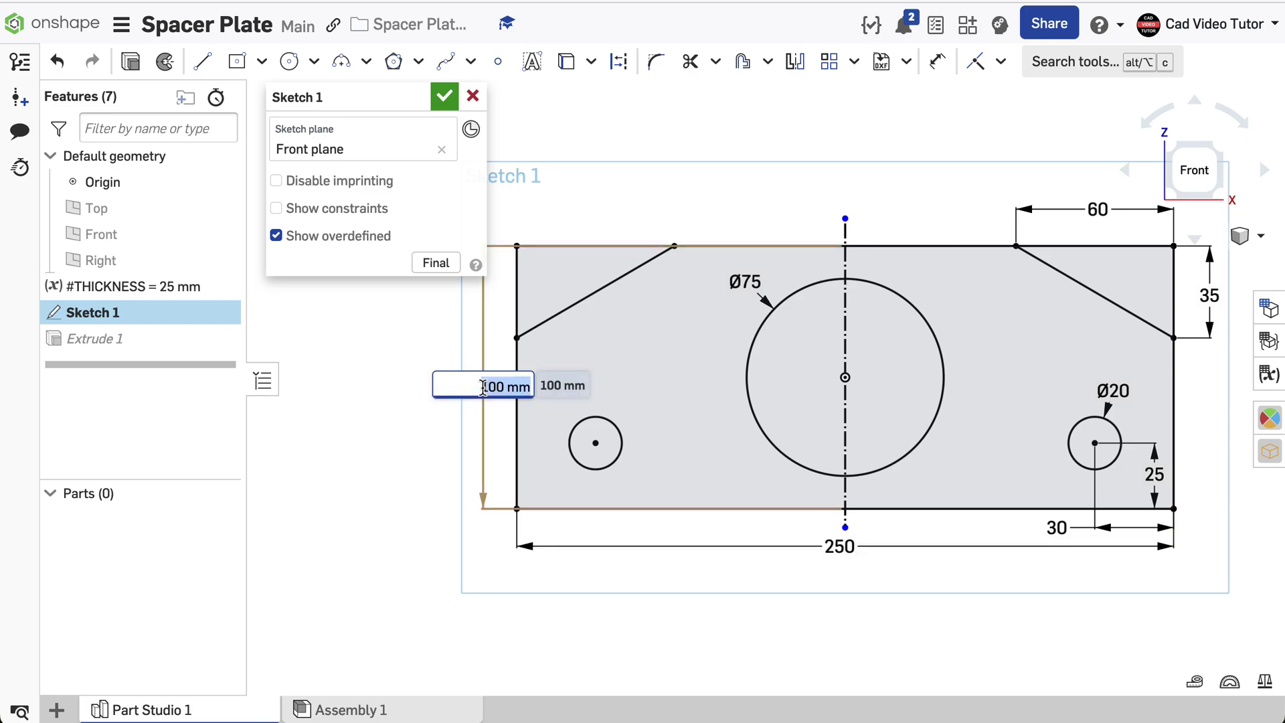
{"action": "type", "text": "120"}
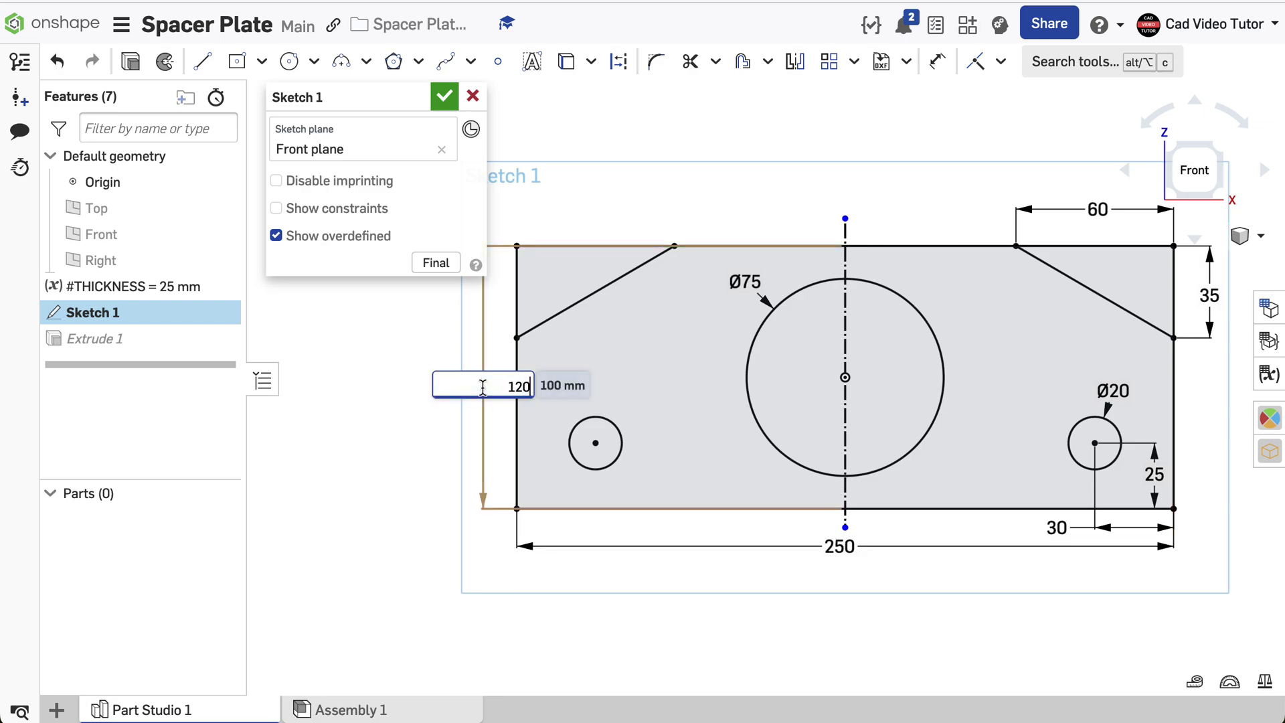
{"action": "key", "text": "Return"}
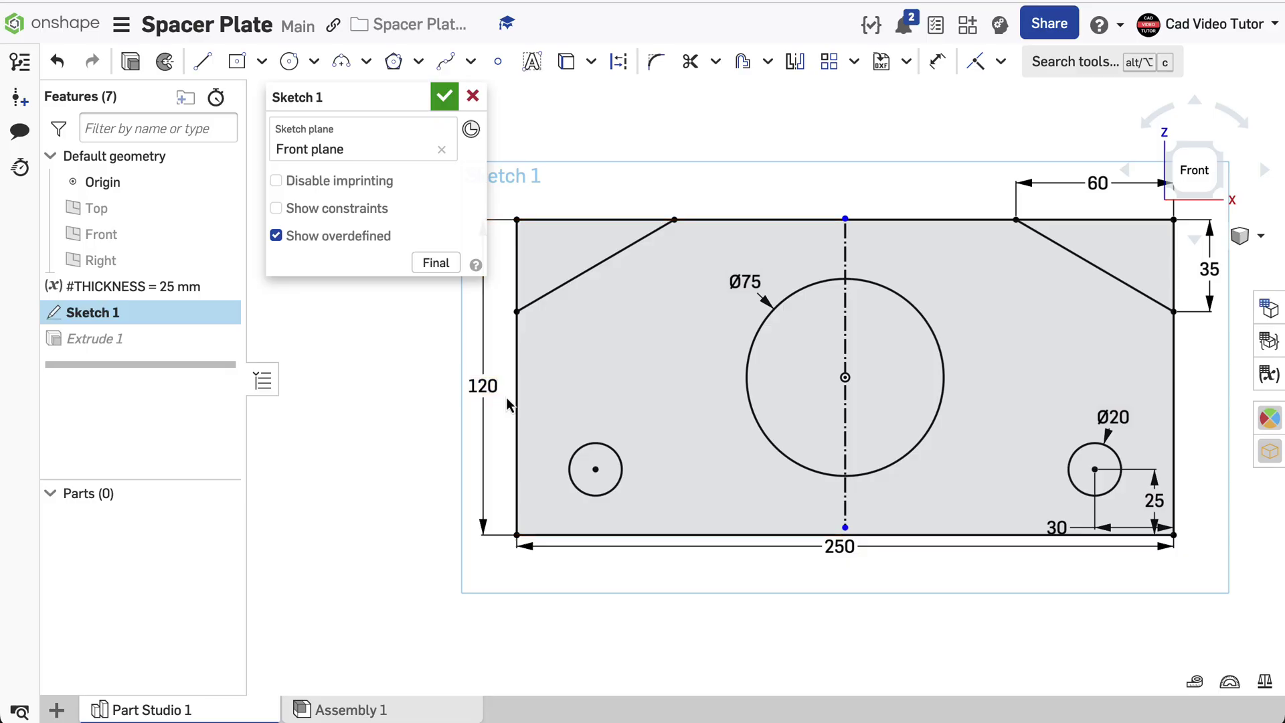
{"action": "left_click", "coordinate": [436, 263]}
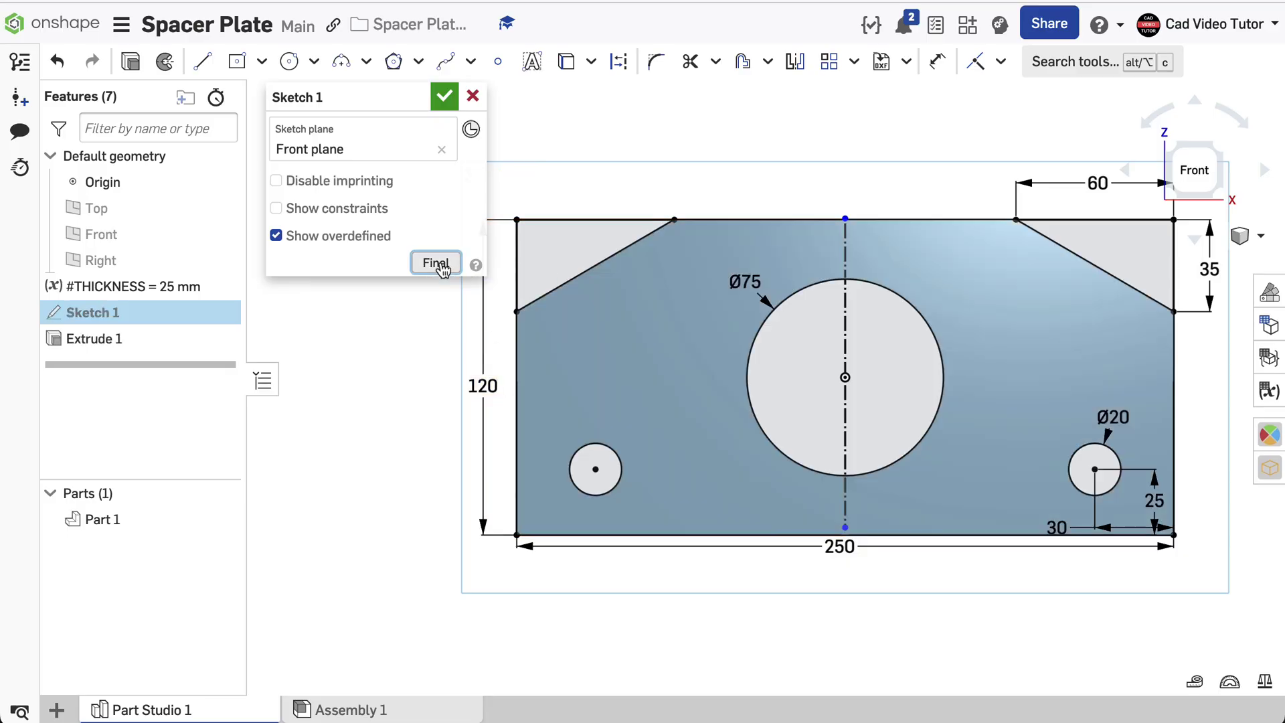
{"action": "right_click_drag", "start_coordinate": [810, 328], "coordinate": [769, 345]}
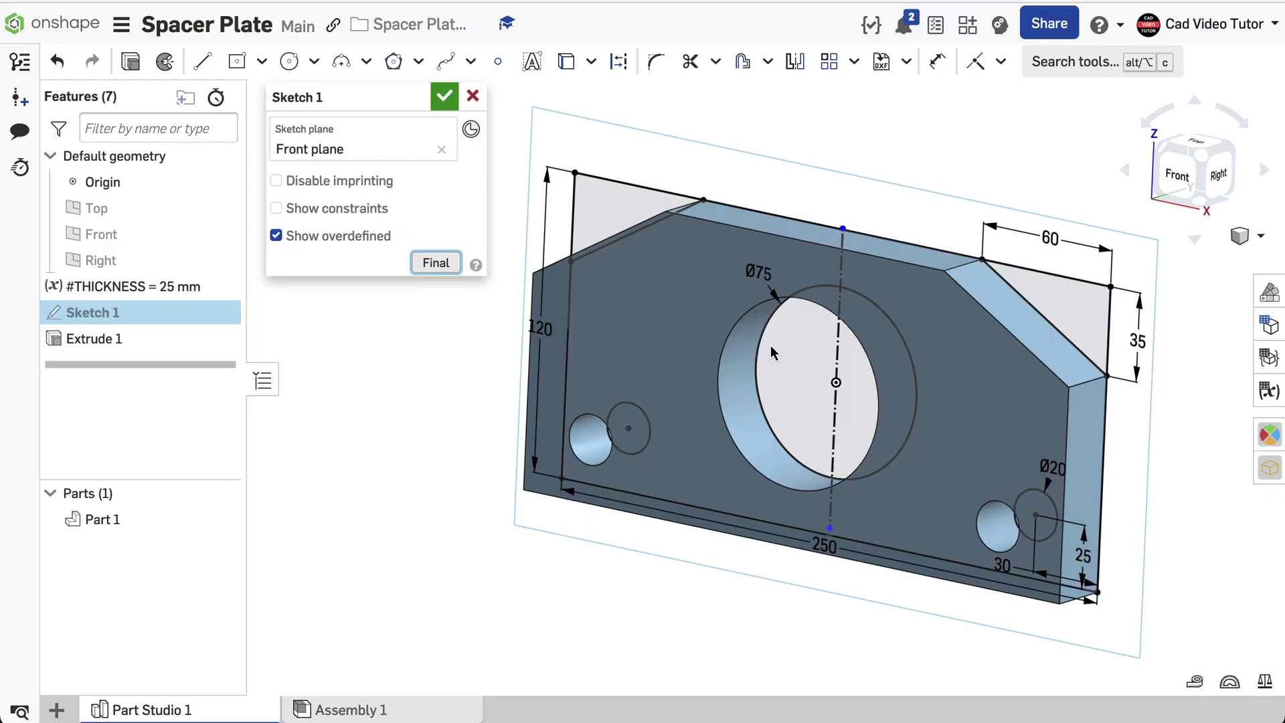
{"action": "left_click", "coordinate": [448, 96]}
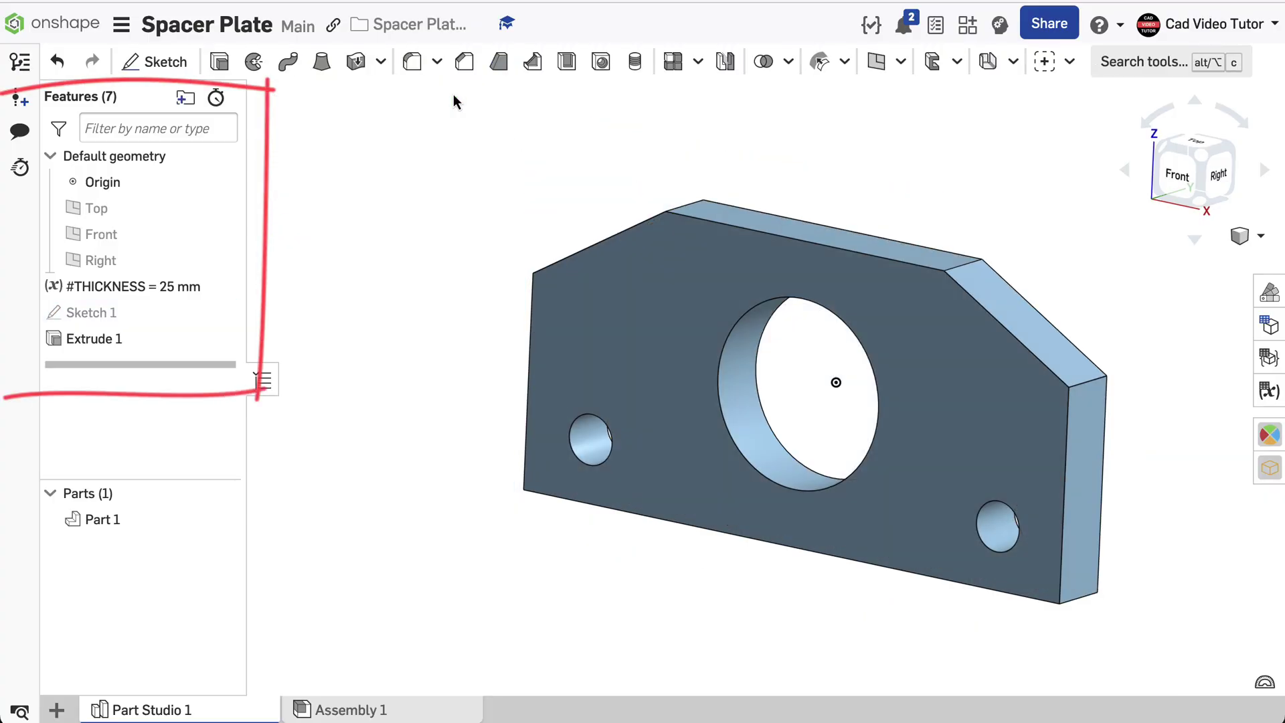
Return to the isometric view and show mass properties for the plate, Part 1.
{"action": "key", "text": "shift+7"}
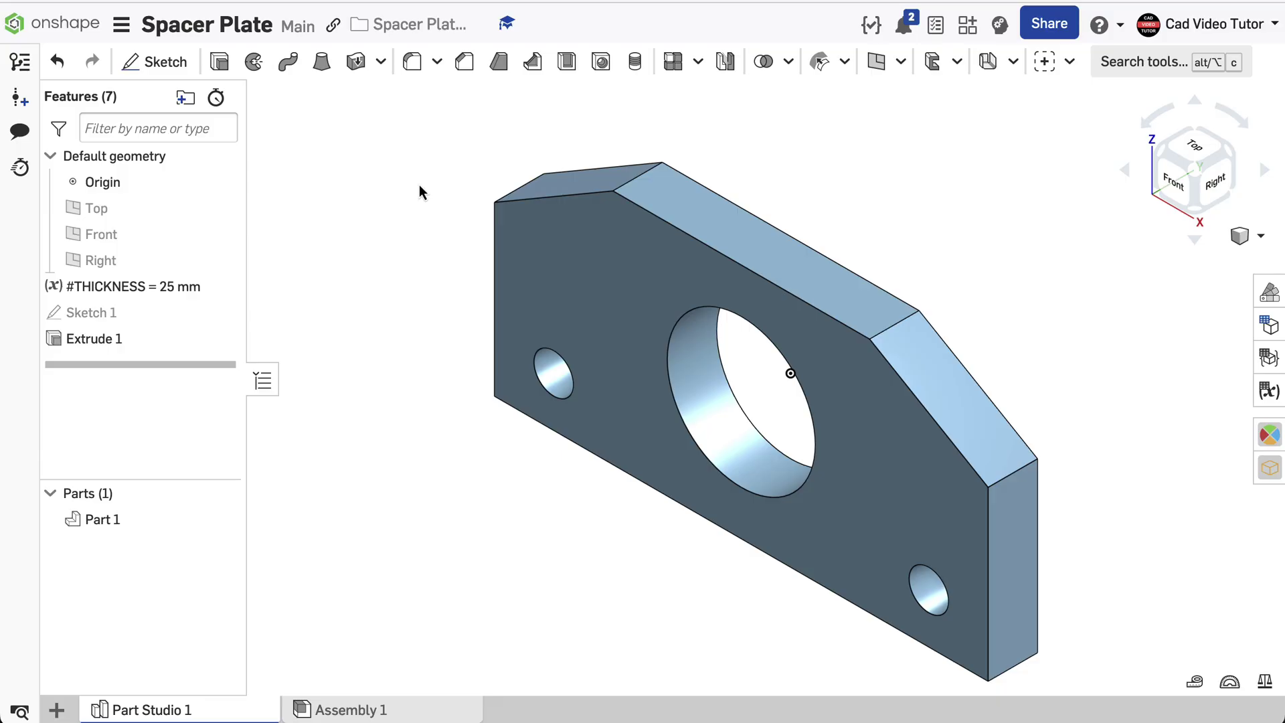
{"action": "left_click", "coordinate": [1265, 683]}
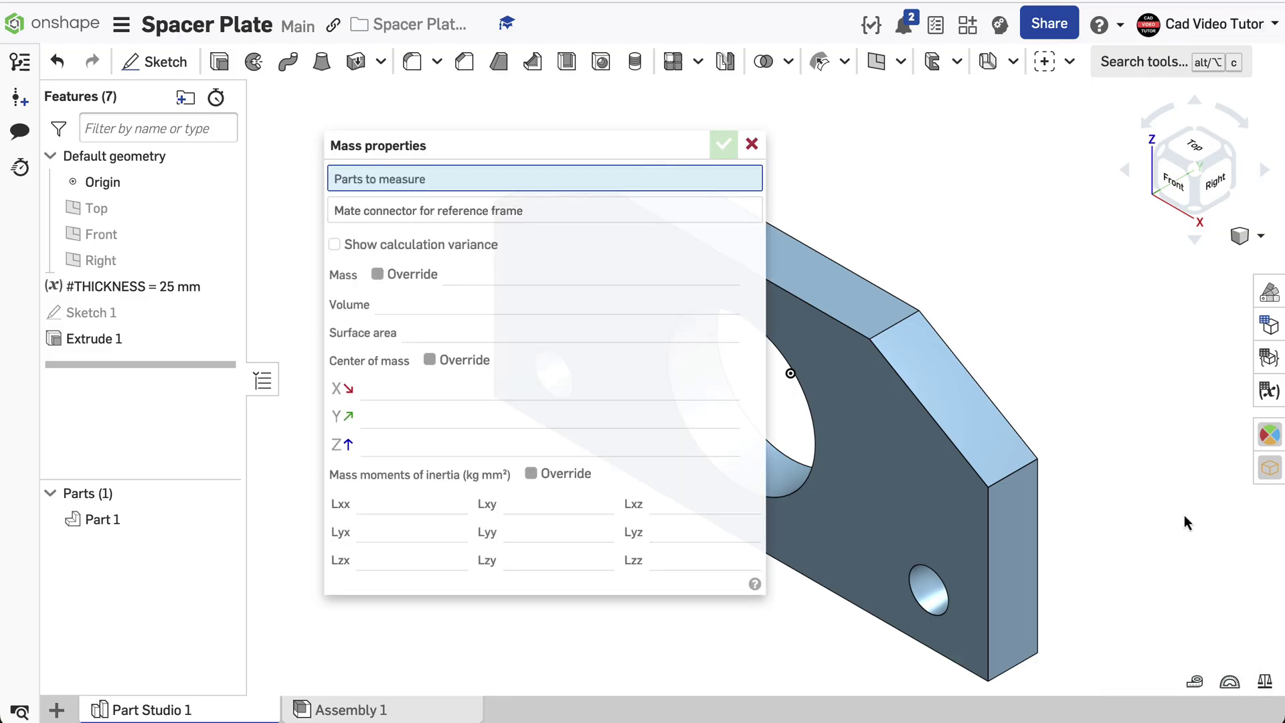
{"action": "left_click", "coordinate": [917, 439]}
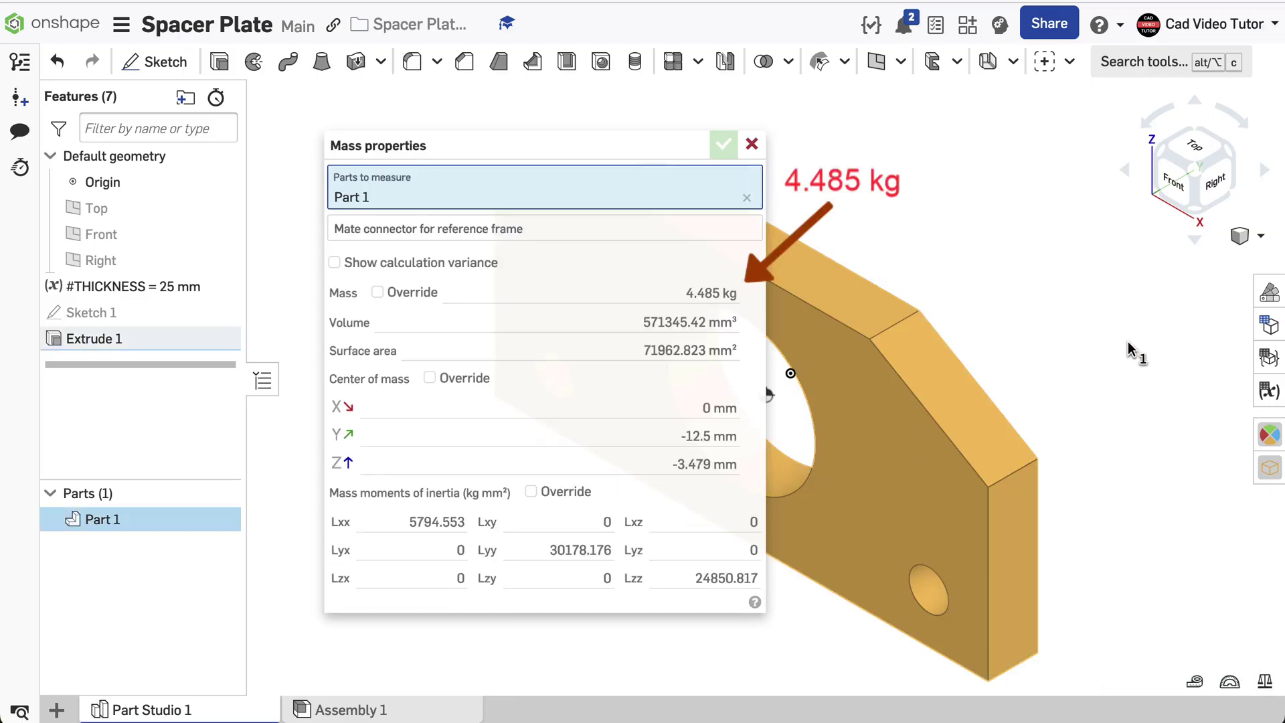